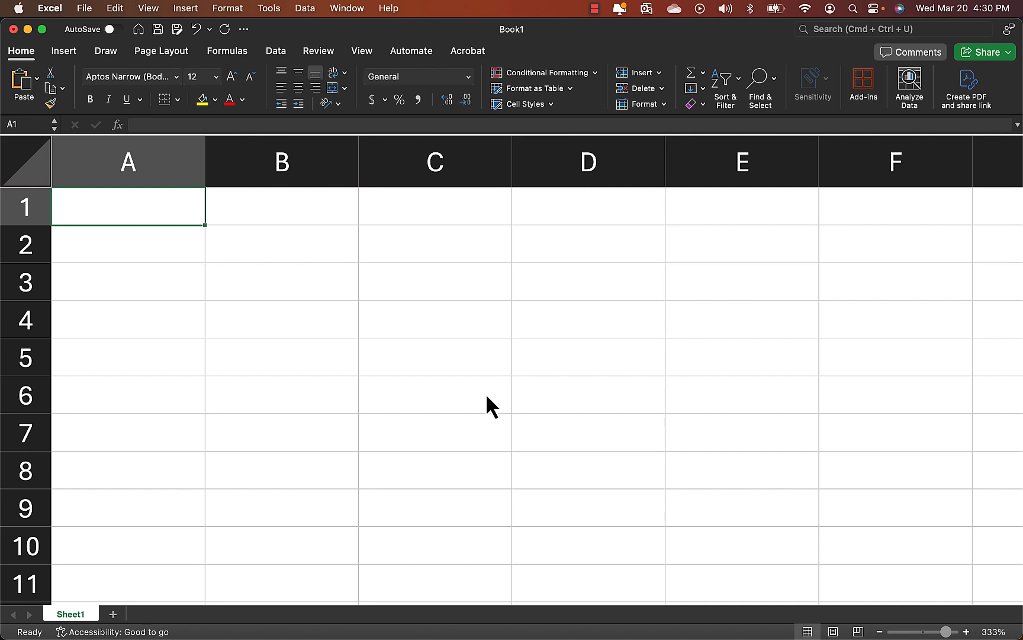
# Enter the column headers i, x_i and f(x_1) in cells A1 to C1.
pyautogui.write('i')
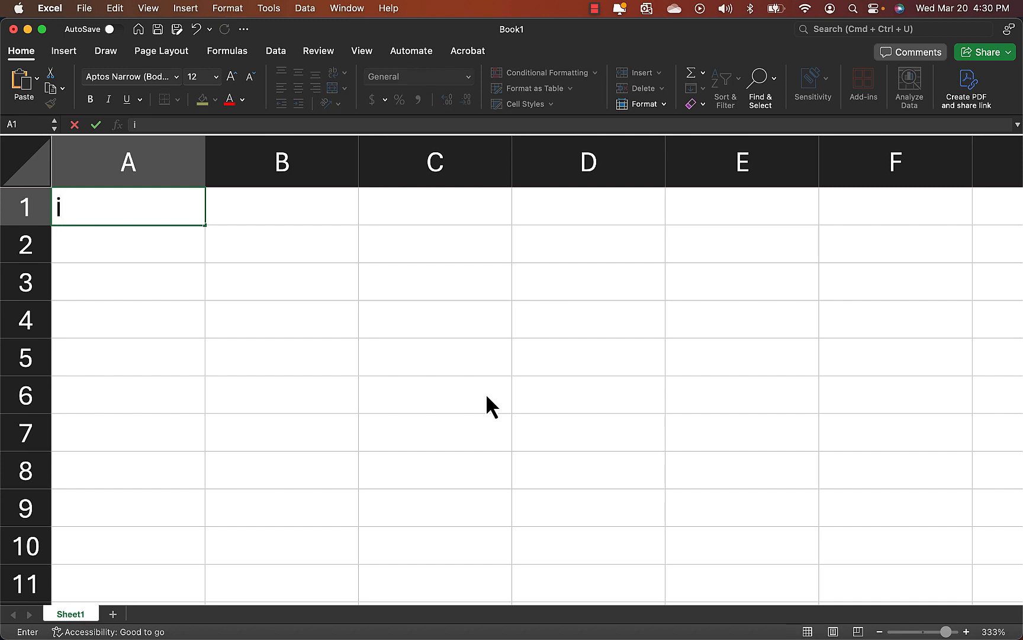
pyautogui.press('Tab')
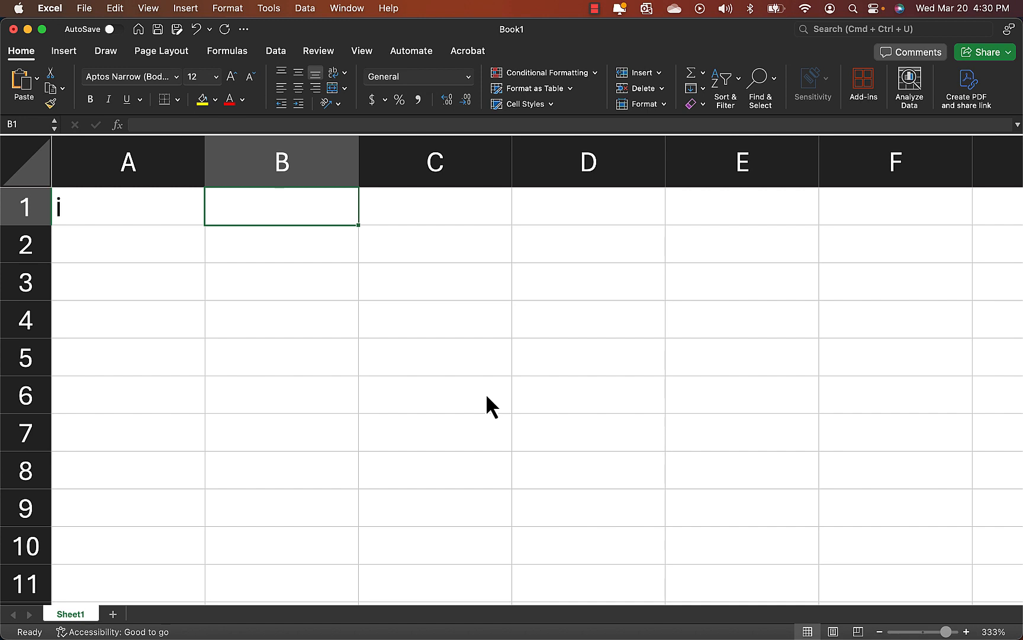
pyautogui.write('x_i')
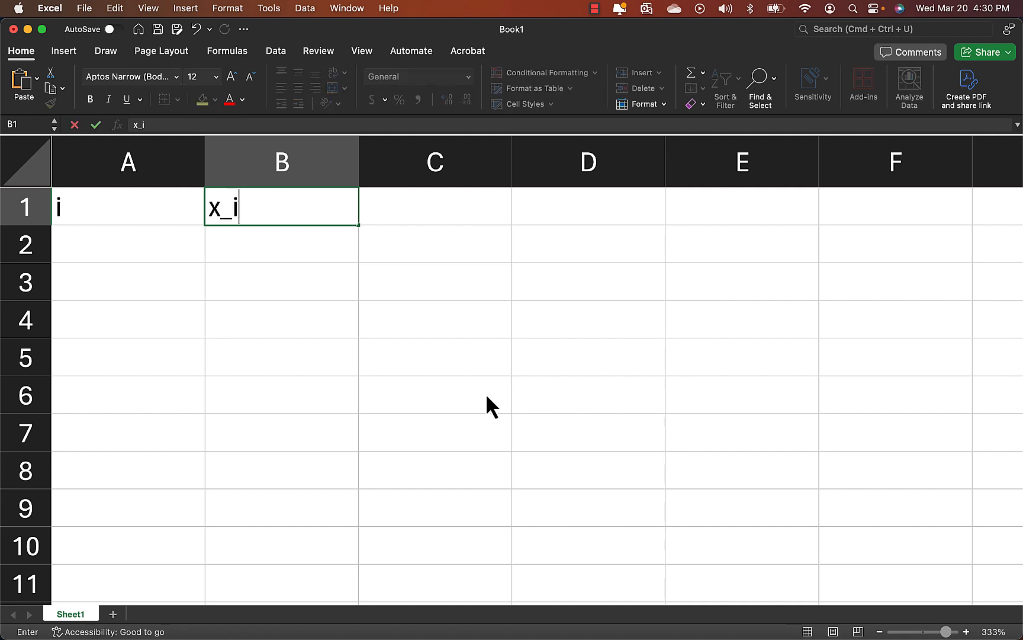
pyautogui.press('Tab')
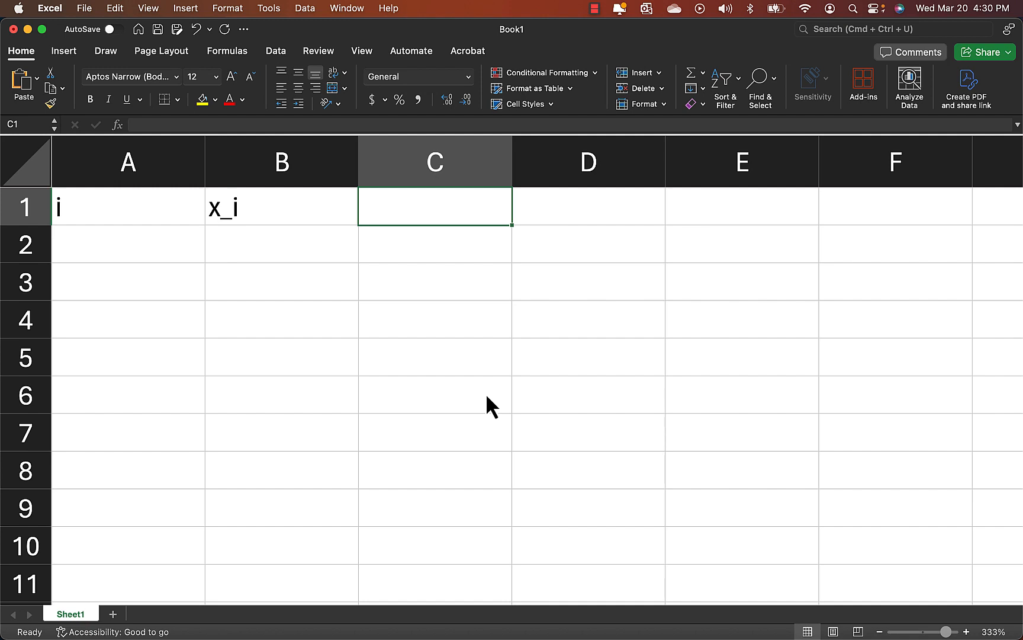
pyautogui.write('f(x')
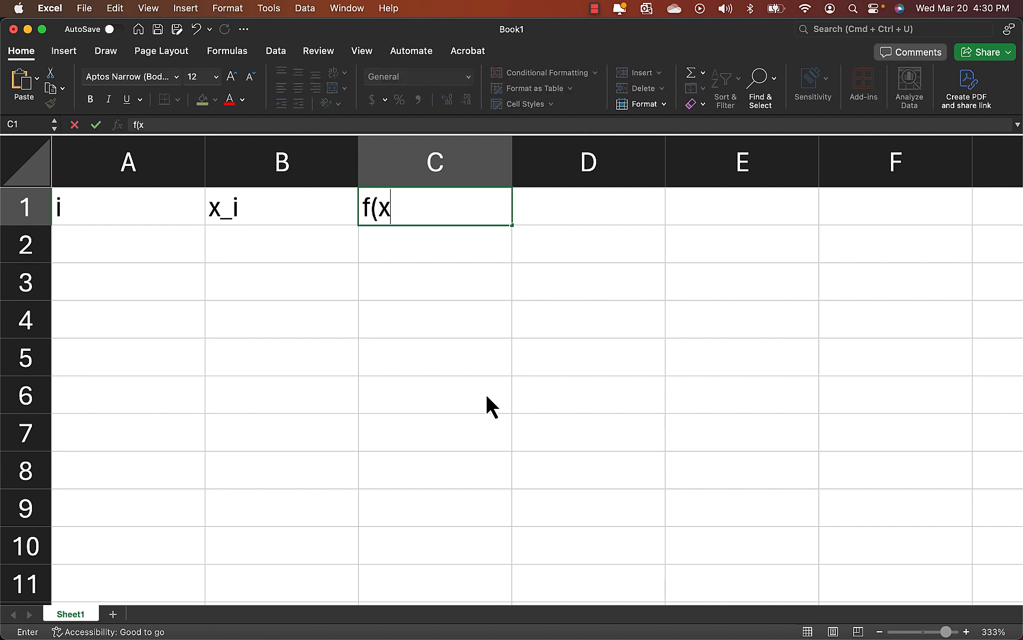
pyautogui.write('_1)')
pyautogui.press('Tab')
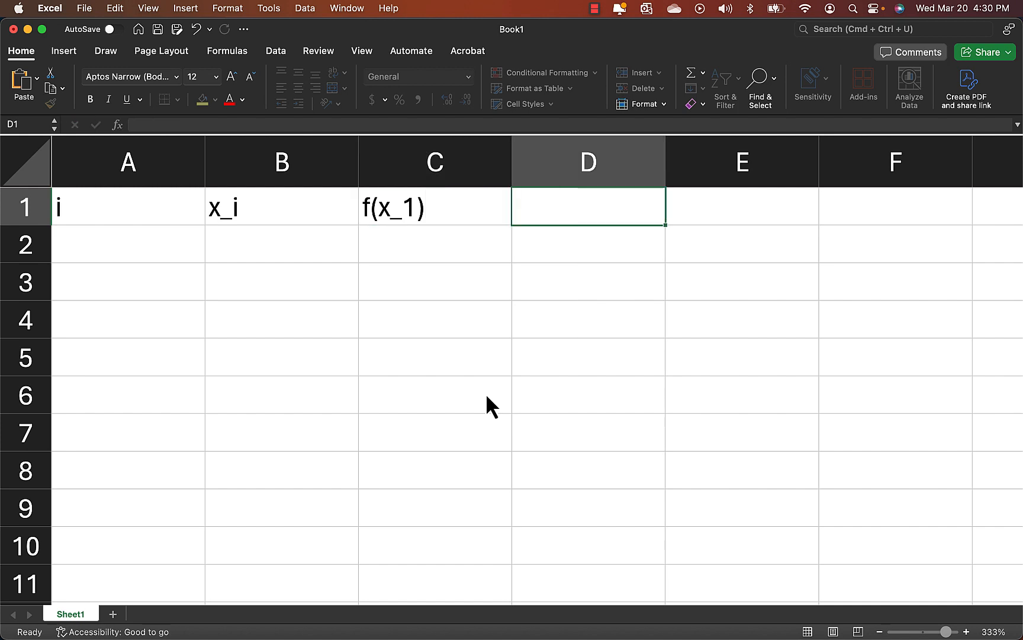
# Enter the headers f(x_i)dx, approx and dx in cells D1 to F1.
pyautogui.write('f(')
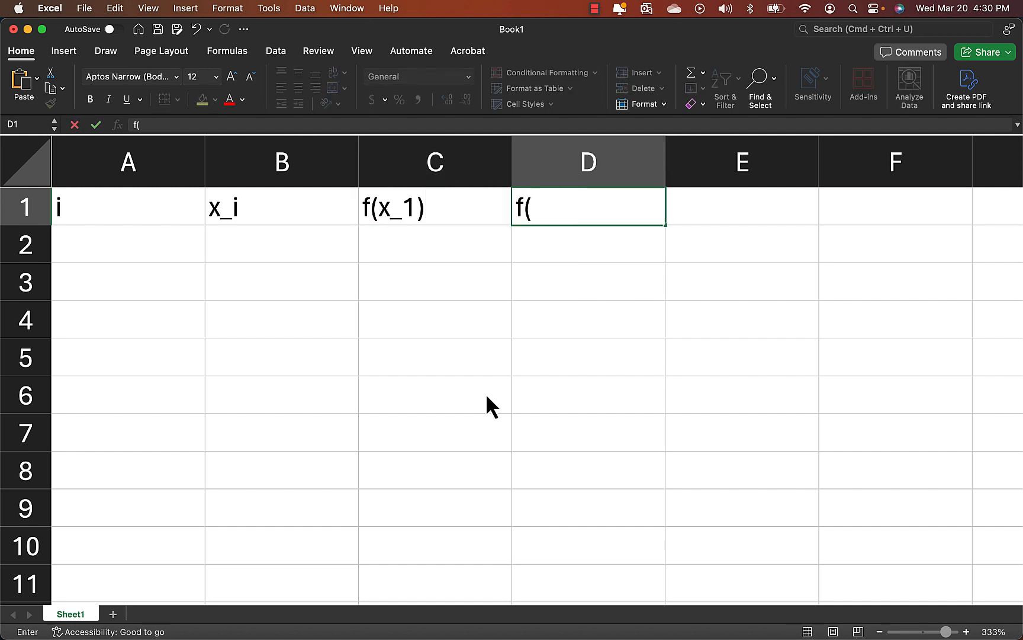
pyautogui.write('x_i)dx')
pyautogui.press('Tab')
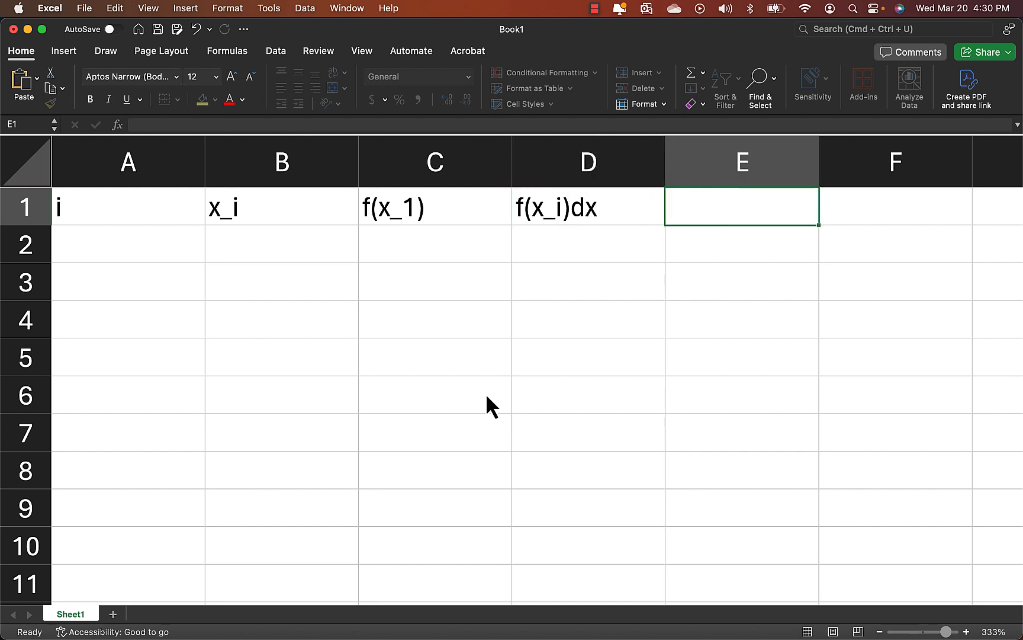
pyautogui.write('approx')
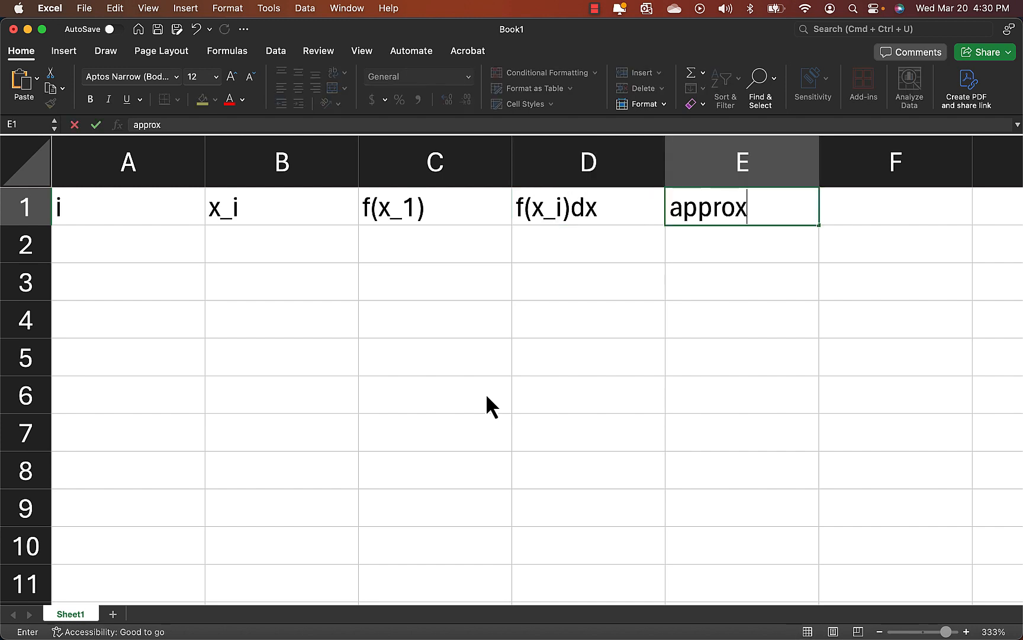
pyautogui.press('Tab')
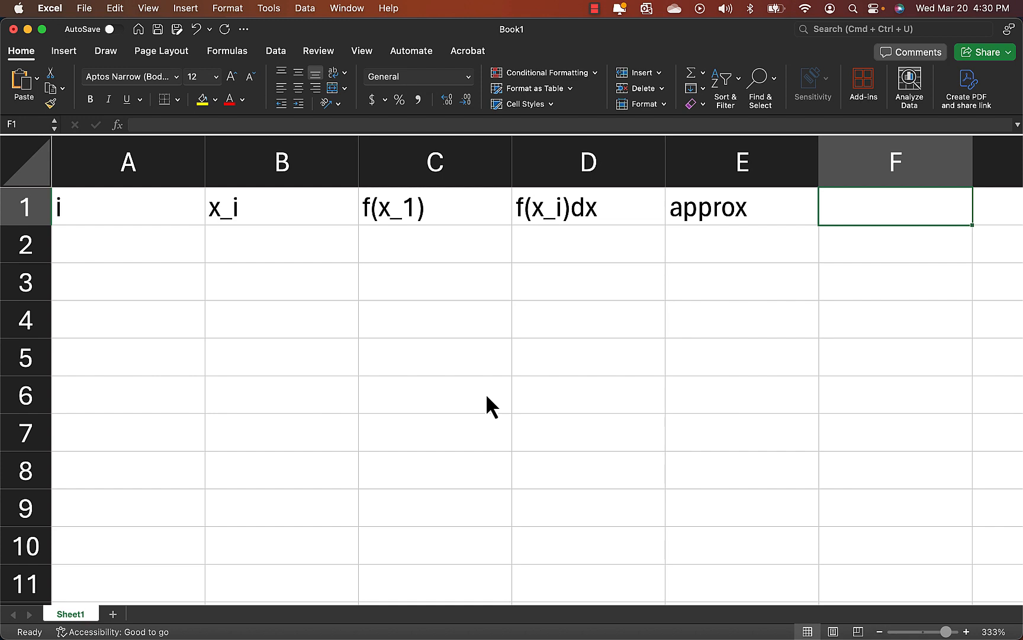
pyautogui.write('dx')
pyautogui.press('Return')
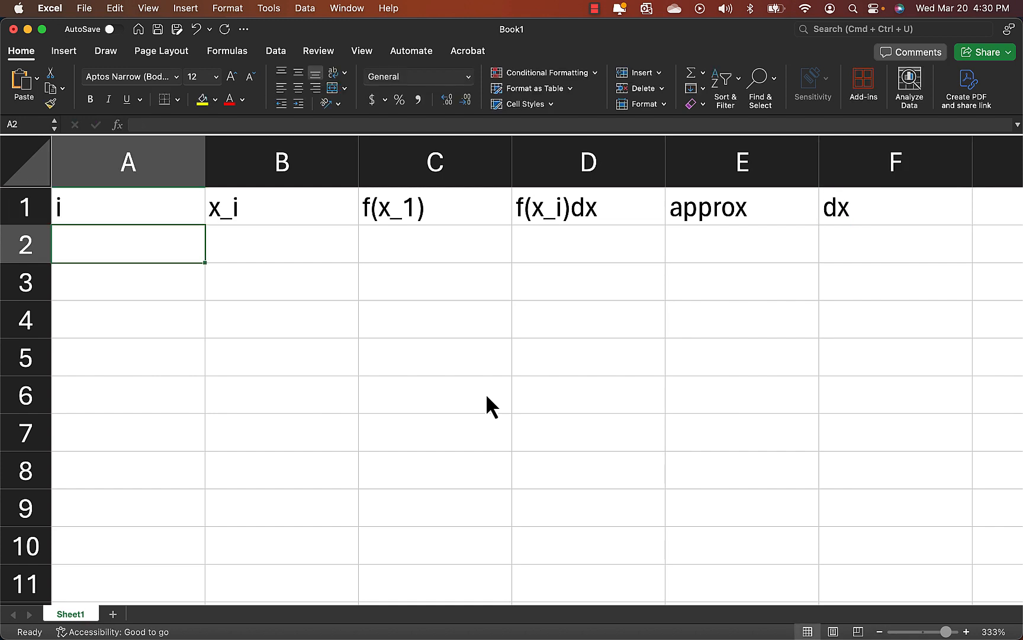
# Calculate the interval width under the dx header in F2 with the formula =(4+2)/45.
pyautogui.click(856, 237)
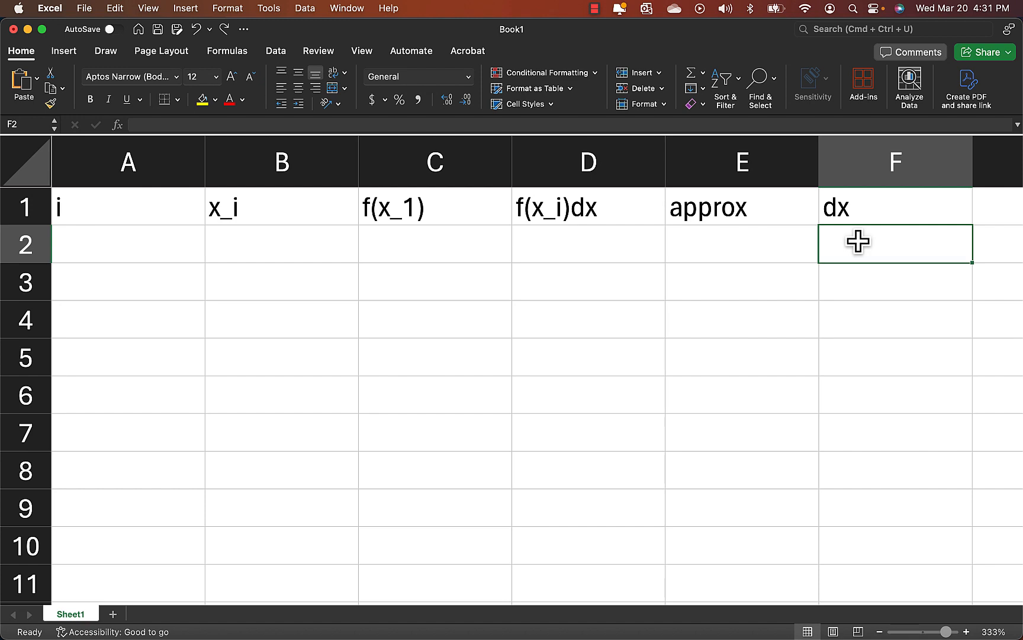
pyautogui.press('Up')
pyautogui.press('Left')
pyautogui.press('Left')
pyautogui.press('Left')
pyautogui.press('Right')
pyautogui.press('Right')
pyautogui.press('Right')
pyautogui.press('Down')
pyautogui.write('=')
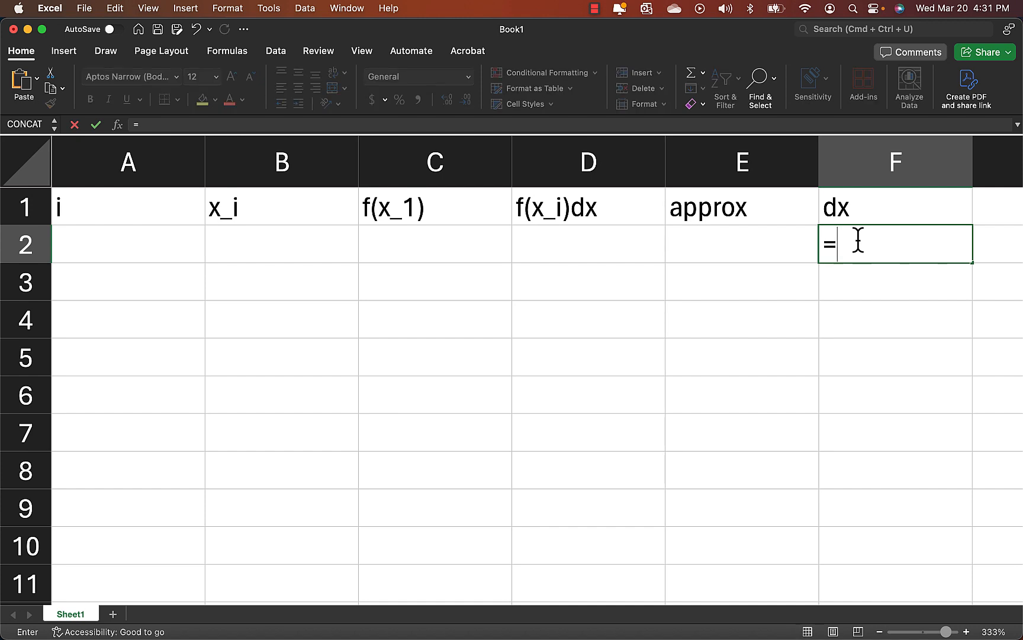
pyautogui.write('(4+2)/45')
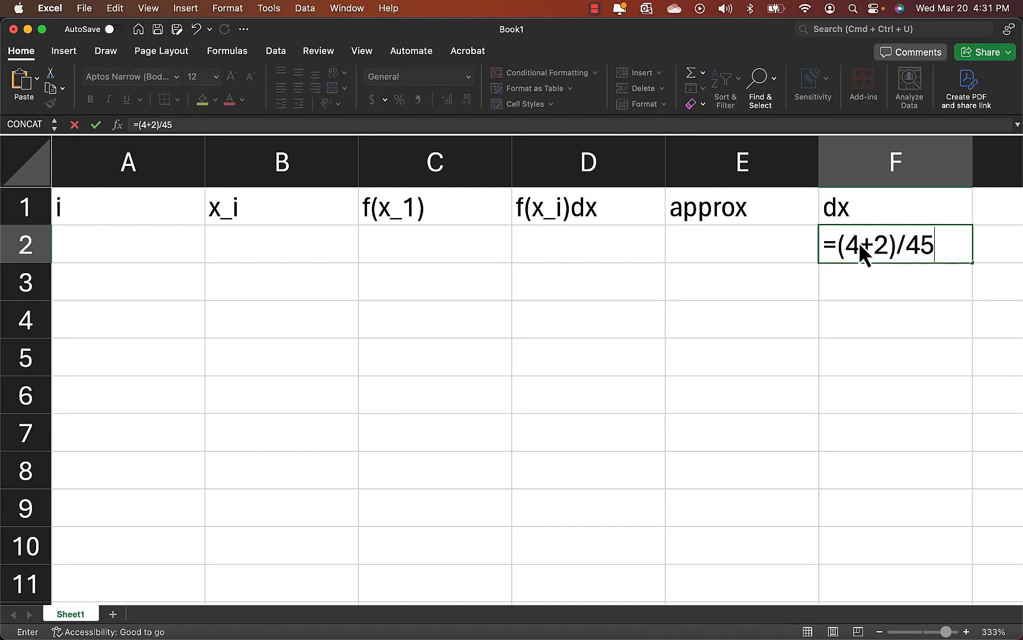
pyautogui.hotkey('ctrl', 'g')
pyautogui.press('Escape')
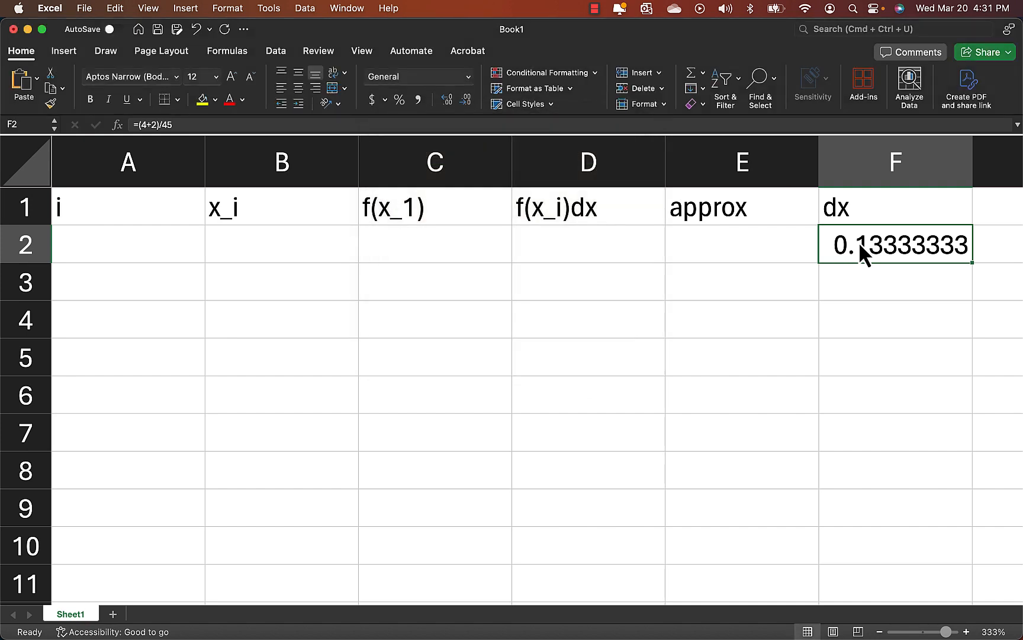
pyautogui.press('Return')
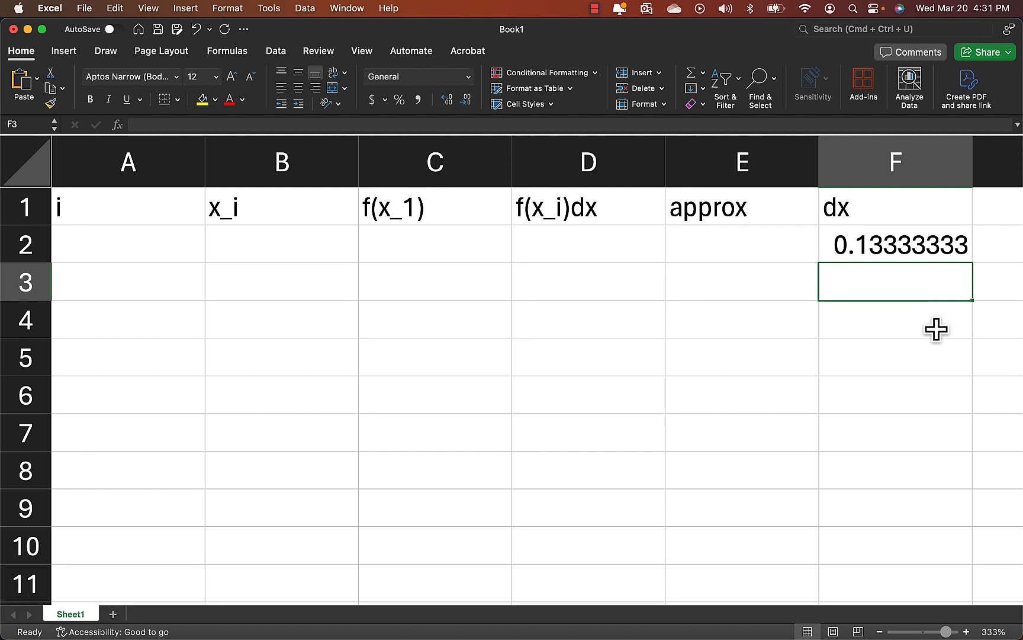
# Enter the first two index values, 1 in A2 and 2 in A3, under the i header.
pyautogui.press('Home')
pyautogui.press('Up')
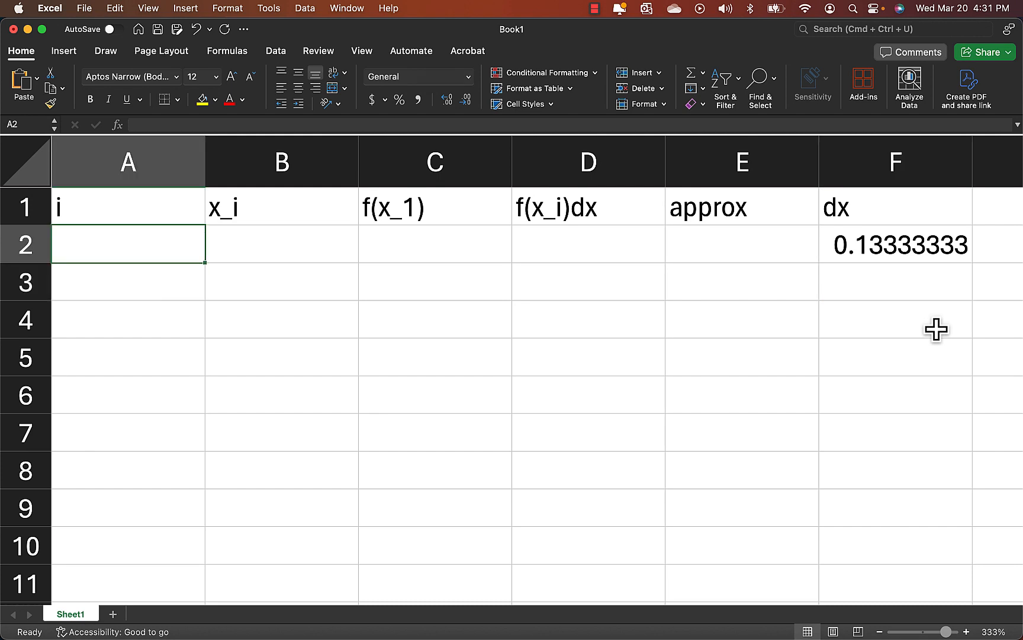
pyautogui.write('1')
pyautogui.press('Return')
pyautogui.write('2')
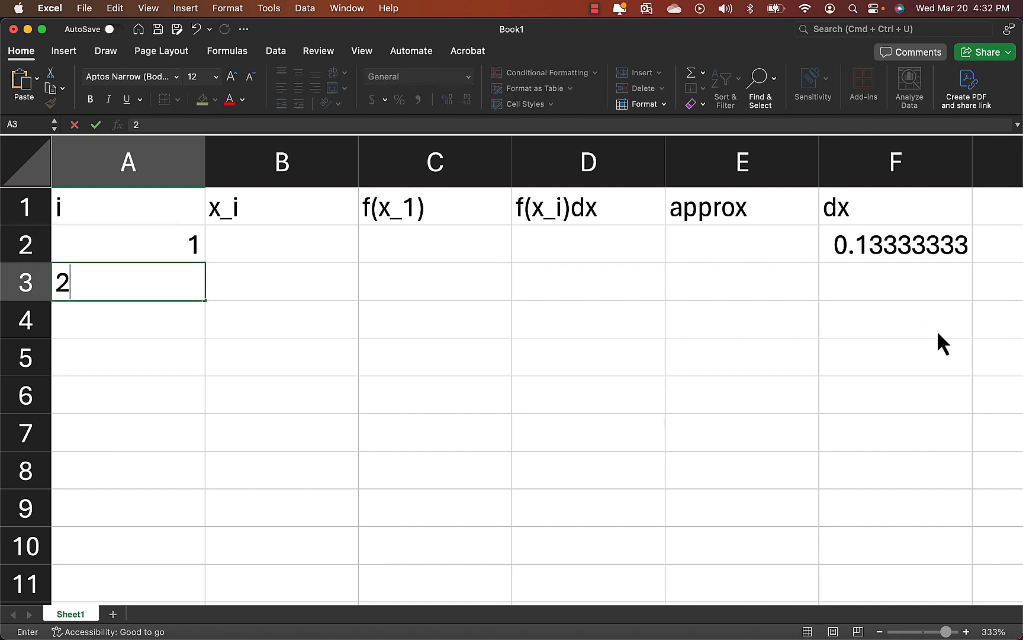
pyautogui.press('Return')
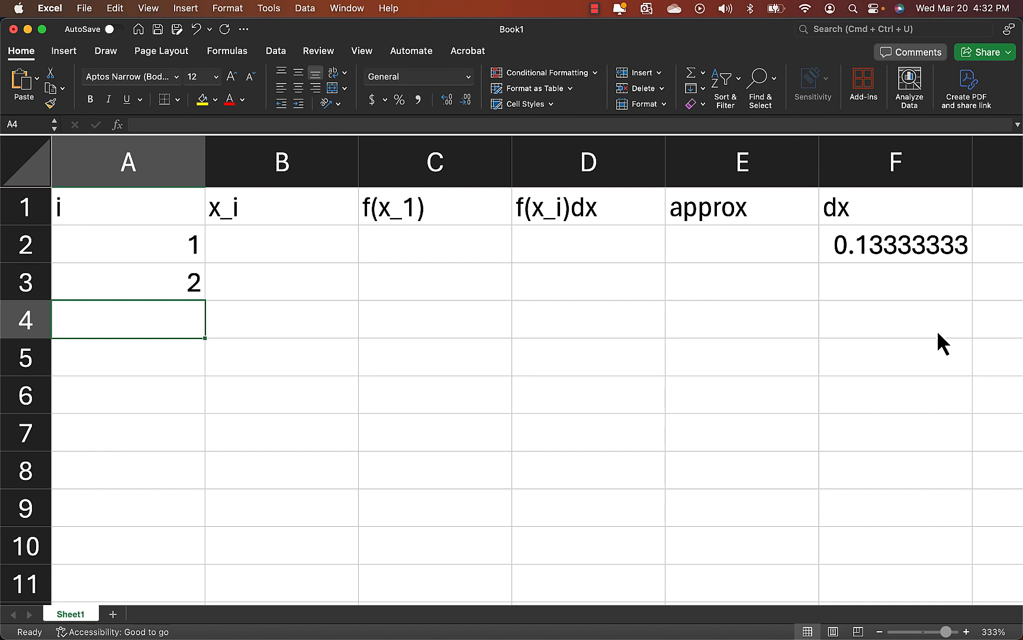
# Fill the index series from A2:A3 down column A to 45 in A46, and undo the fill.
pyautogui.press('Up')
pyautogui.press('Up')
pyautogui.hotkey('shift', 'Down')
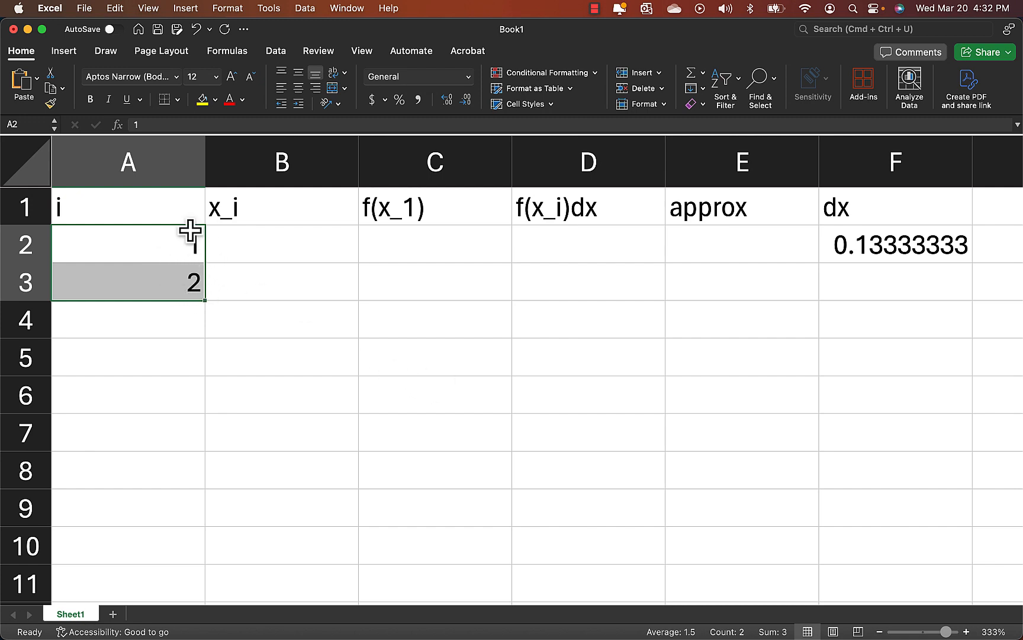
pyautogui.moveTo(202, 302); pyautogui.dragTo(168, 563)
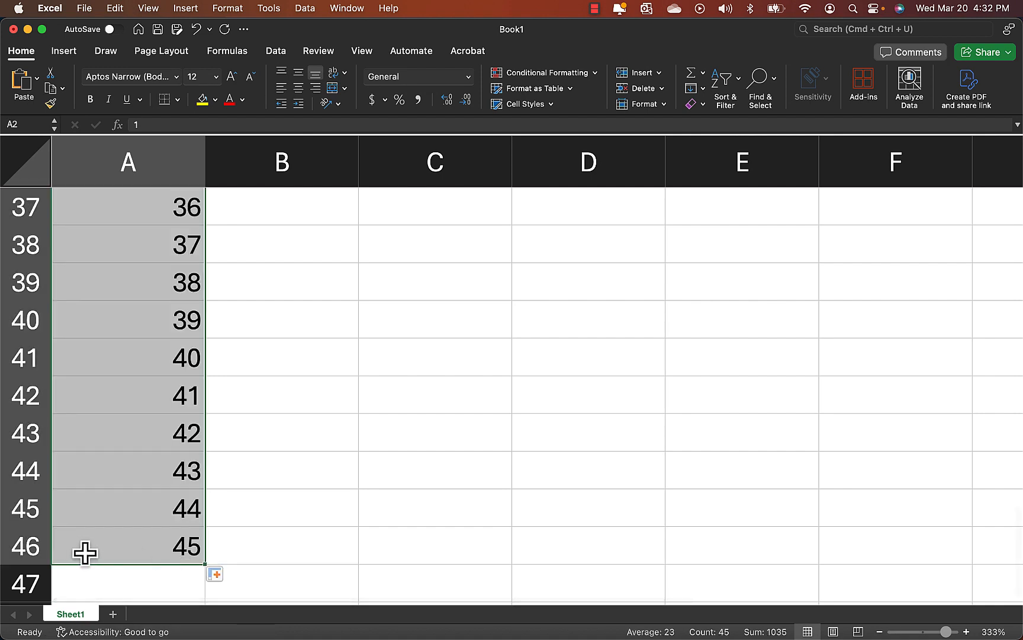
pyautogui.click(136, 546)
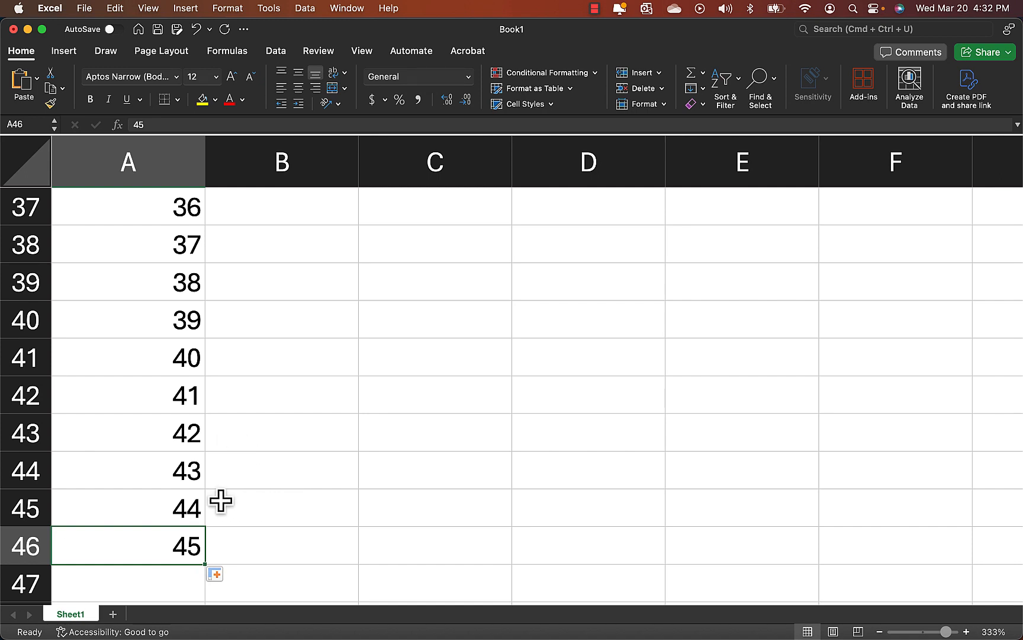
pyautogui.press('super+z')
pyautogui.scroll(1, 229, 503)
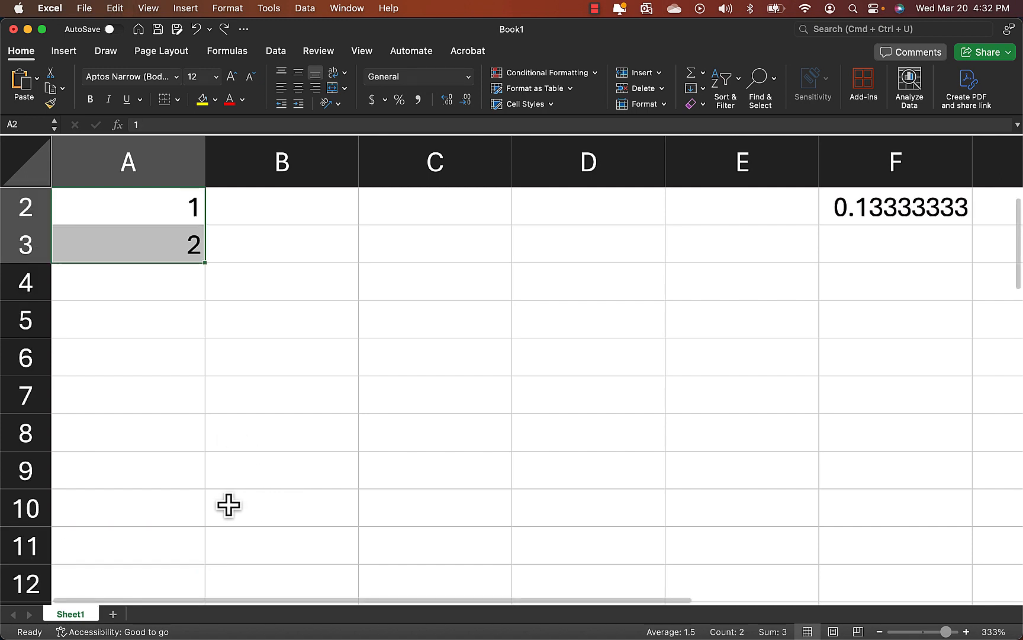
# Select A2:A3, move both cells down one row to A3:A4, and undo the move.
pyautogui.click(266, 479)
pyautogui.click(167, 253)
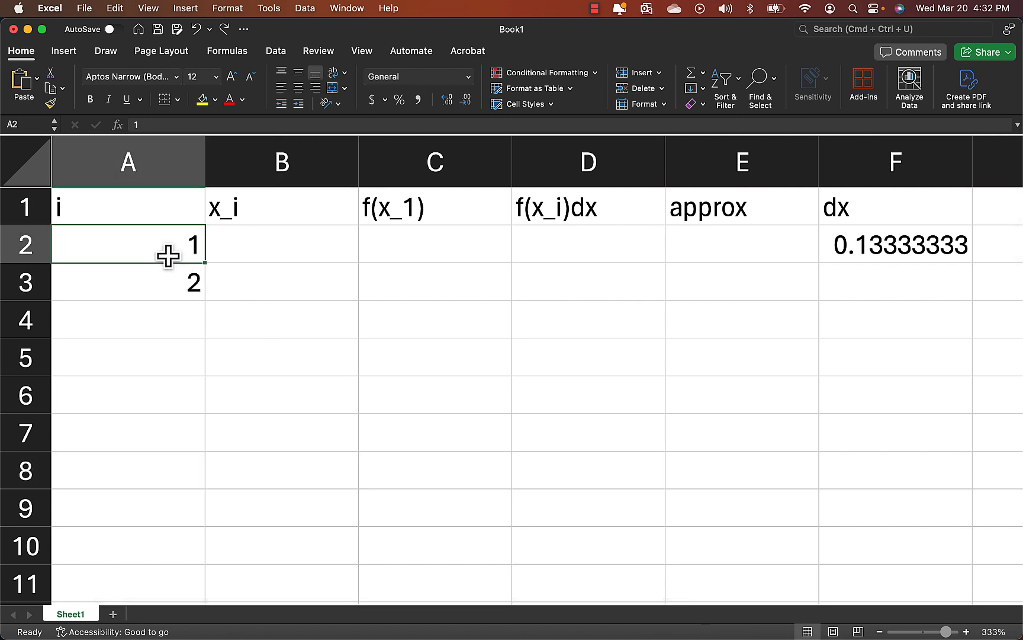
pyautogui.keyDown('shift'); pyautogui.click(158, 282); pyautogui.keyUp('shift')
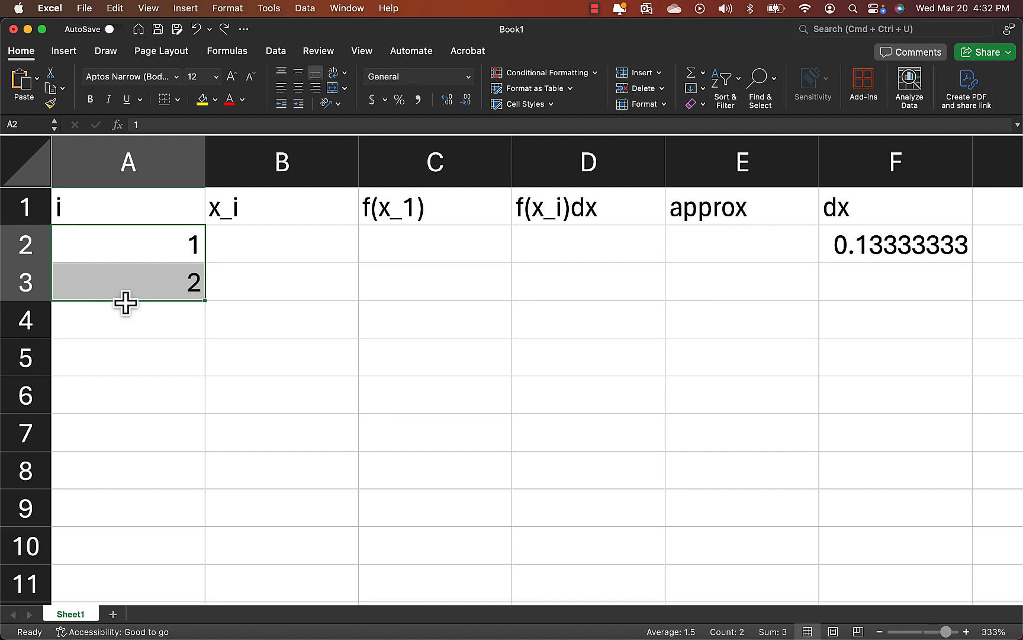
pyautogui.moveTo(123, 300); pyautogui.dragTo(125, 328)
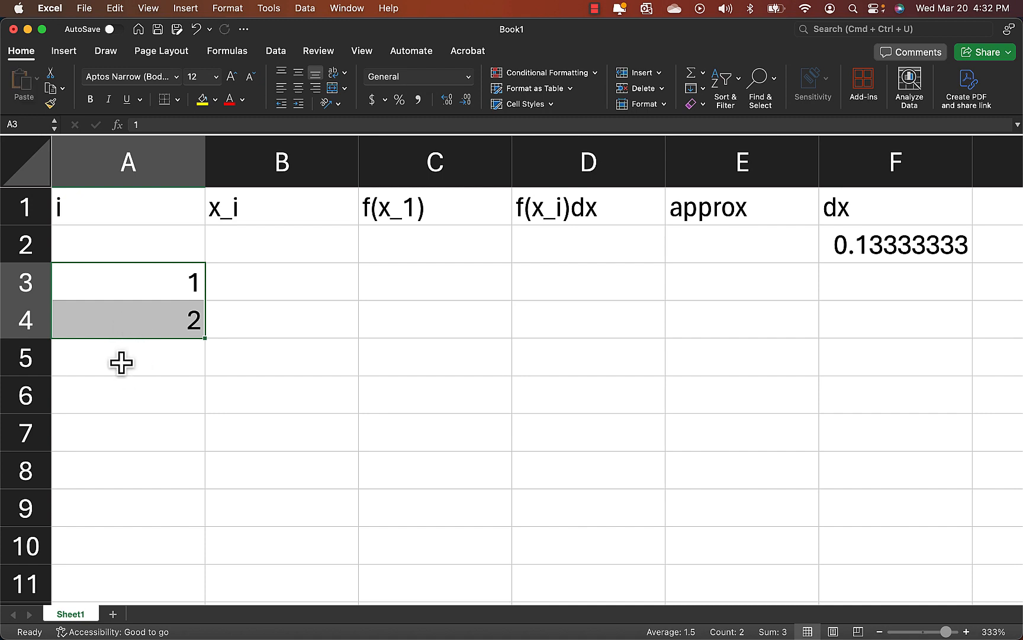
pyautogui.press('super+z')
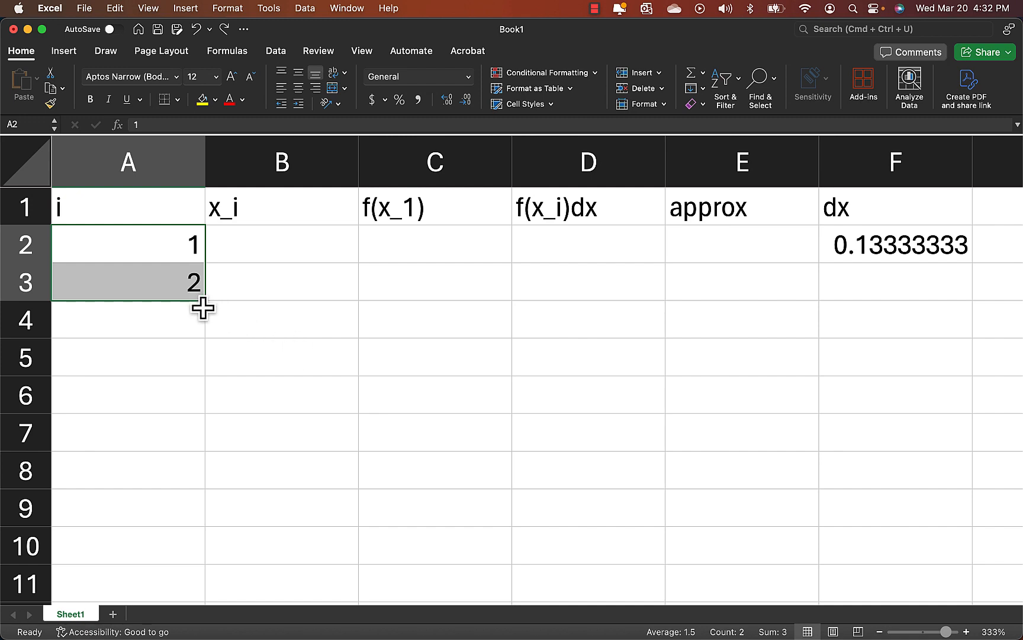
# Fill the index series from A2:A3 down column A until it reaches 45 in A46.
pyautogui.moveTo(205, 301); pyautogui.dragTo(192, 546)
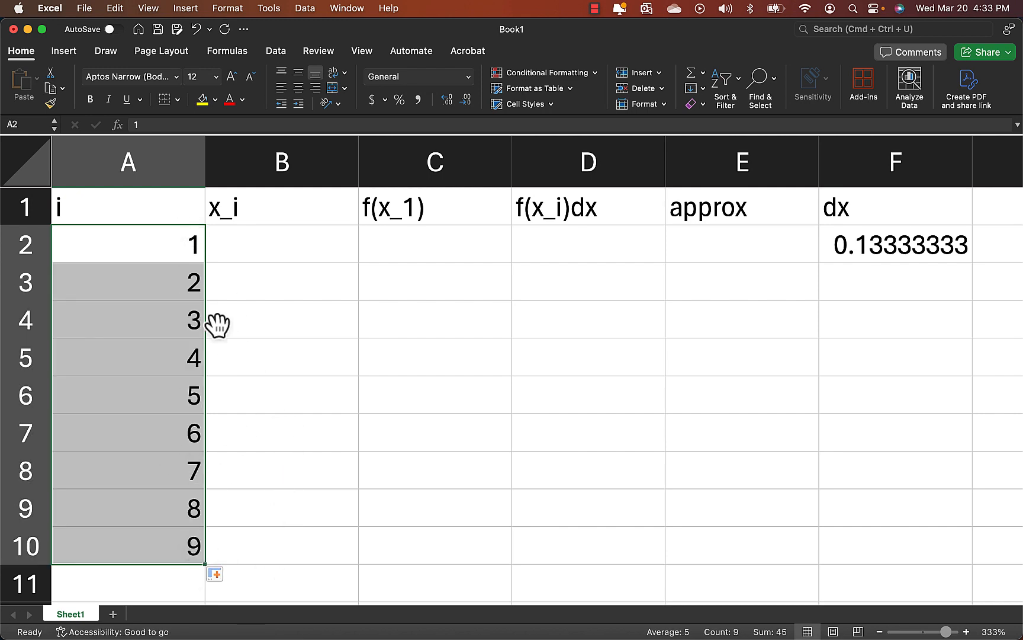
pyautogui.scroll(-5, 200, 461)
pyautogui.scroll(5, 201, 427)
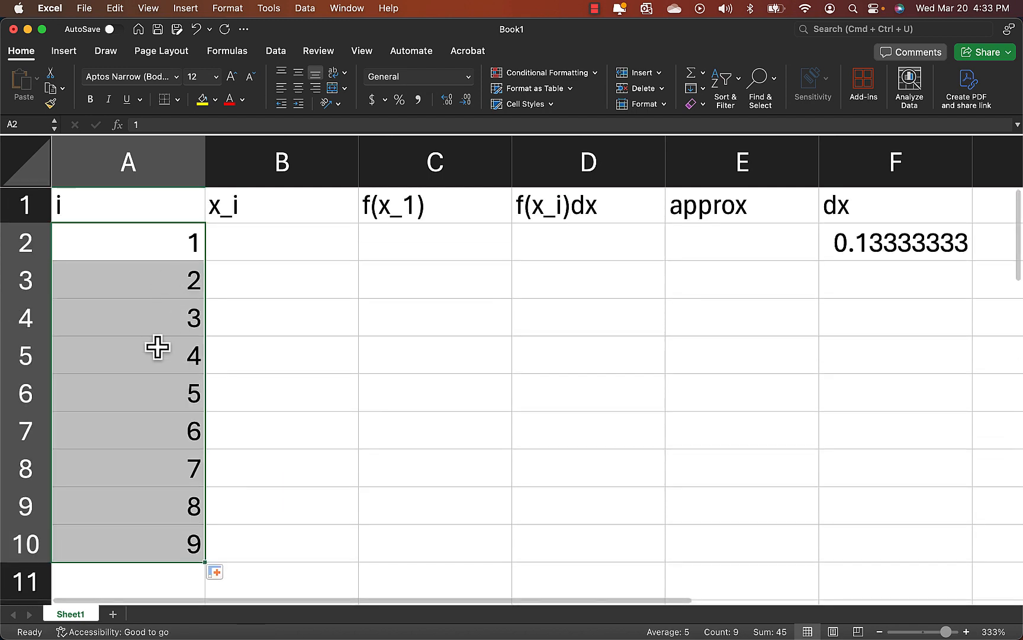
pyautogui.scroll(-5, 309, 448)
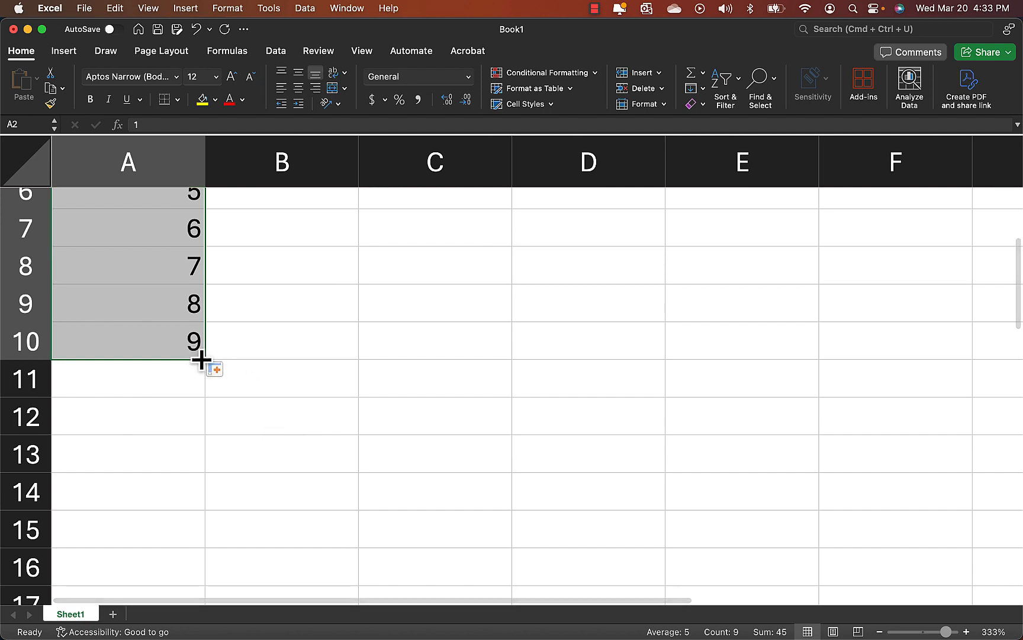
pyautogui.moveTo(203, 361); pyautogui.dragTo(190, 551)
pyautogui.click(167, 541)
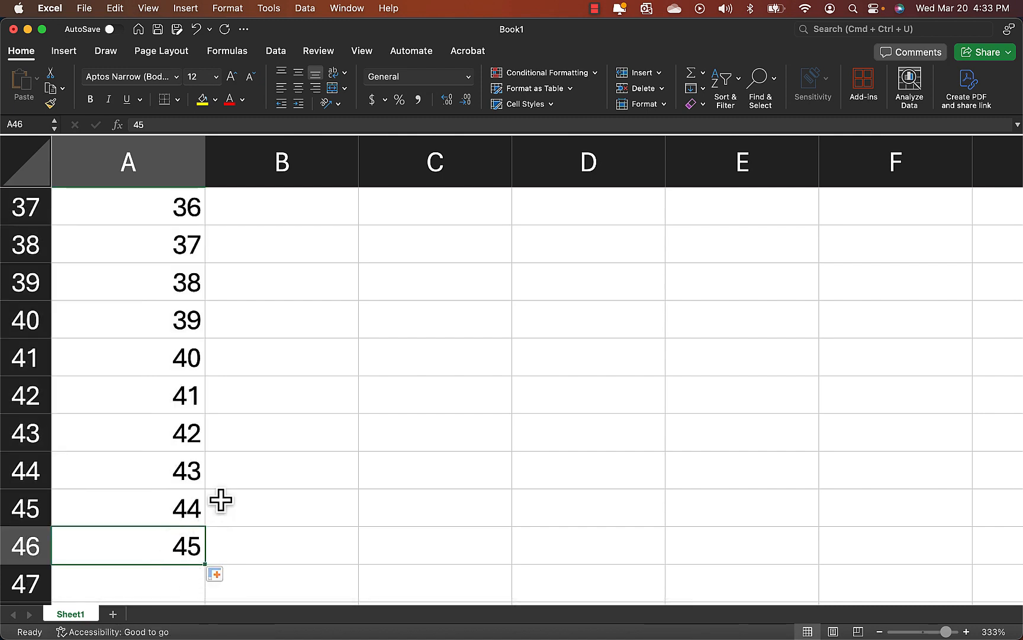
# Select cell B2 under the x_i header and switch to Notes Template.pdf in TeXworks to review the midpoint rule formula for x_i.
pyautogui.press('super+Up')
pyautogui.press('Down')
pyautogui.press('Up')
pyautogui.press('Right')
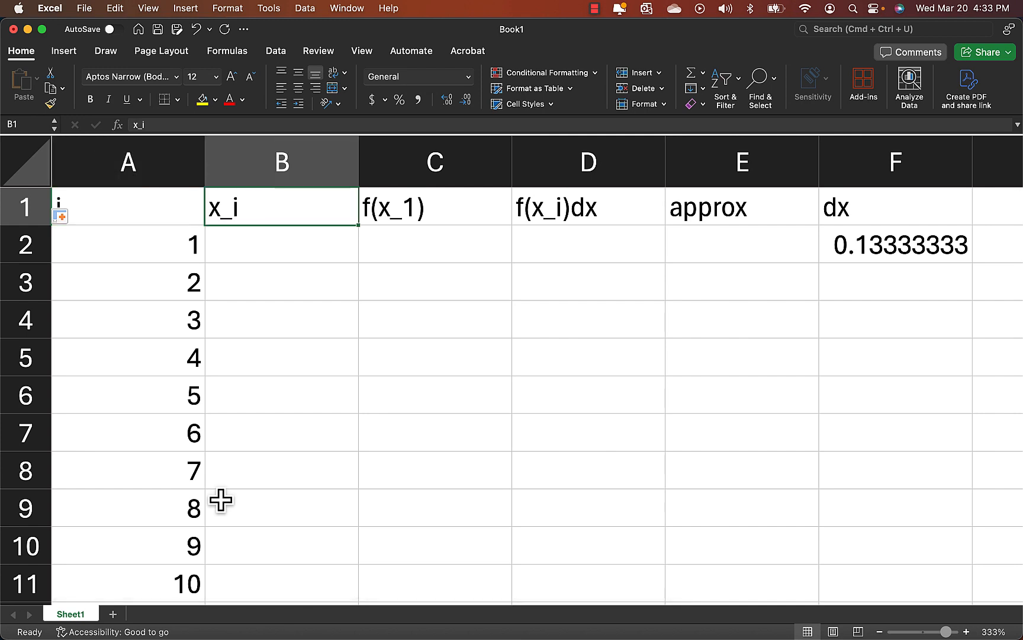
pyautogui.press('Down')
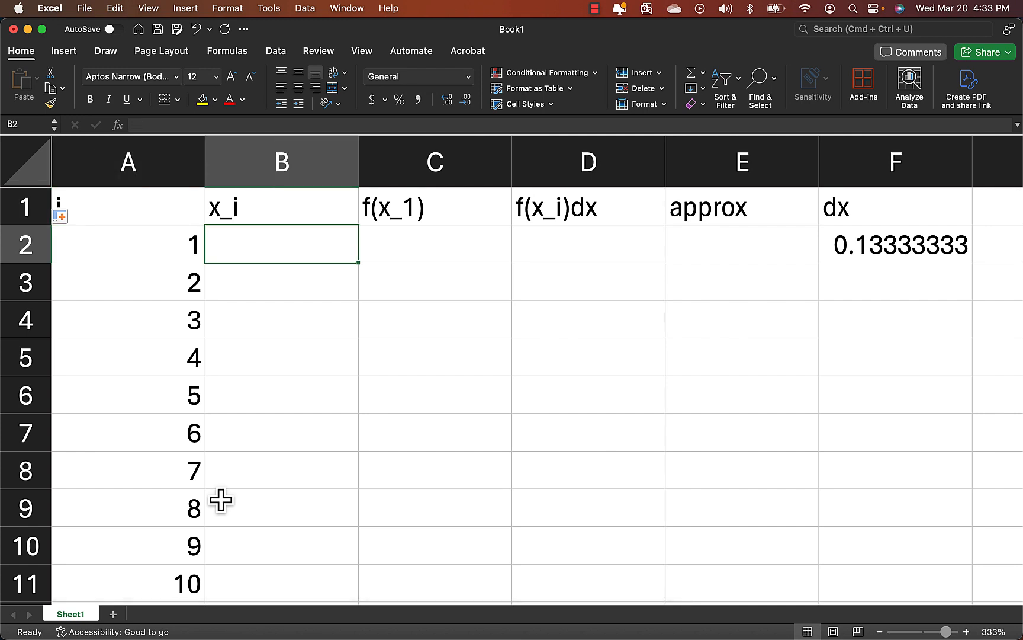
pyautogui.press('super+alt+2')
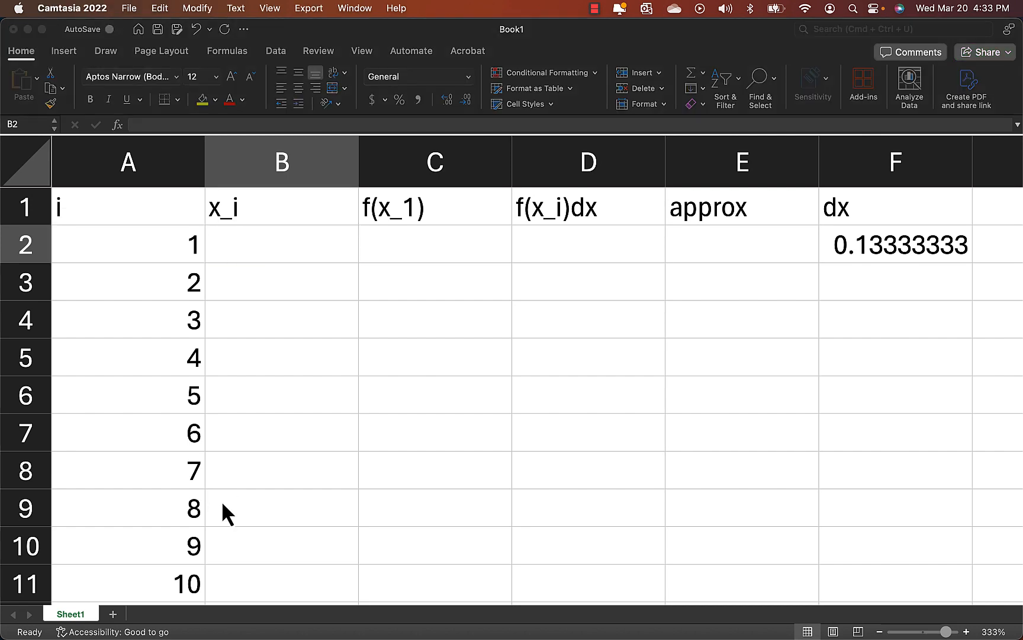
pyautogui.press('super+Tab')
pyautogui.press('Tab')
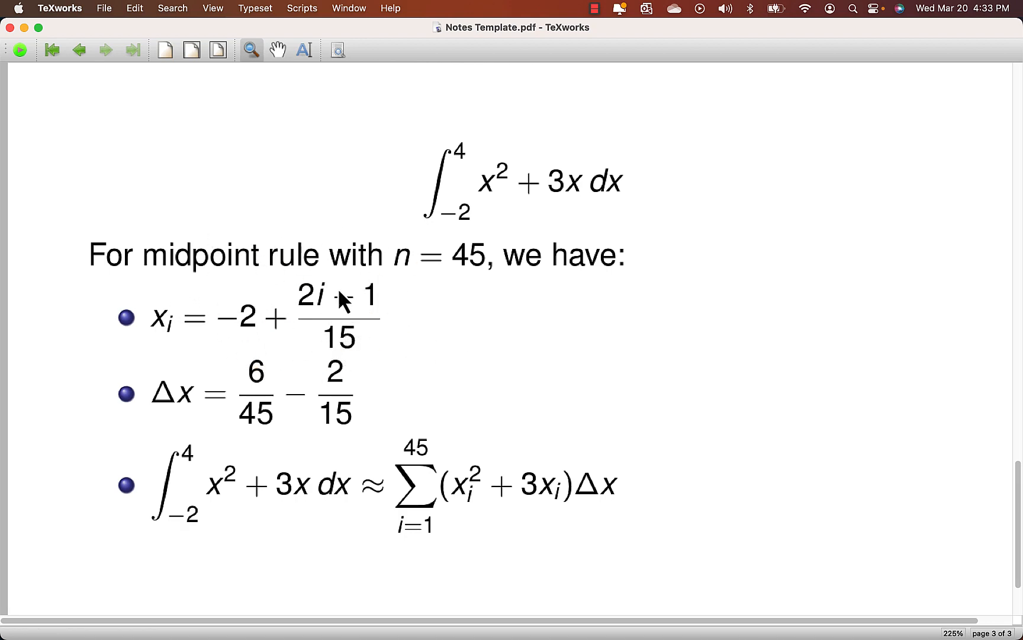
# Switch back to Excel and enter the formula =-2+(2*A2-1)/15 in B2 under x_i.
pyautogui.press('super+Tab')
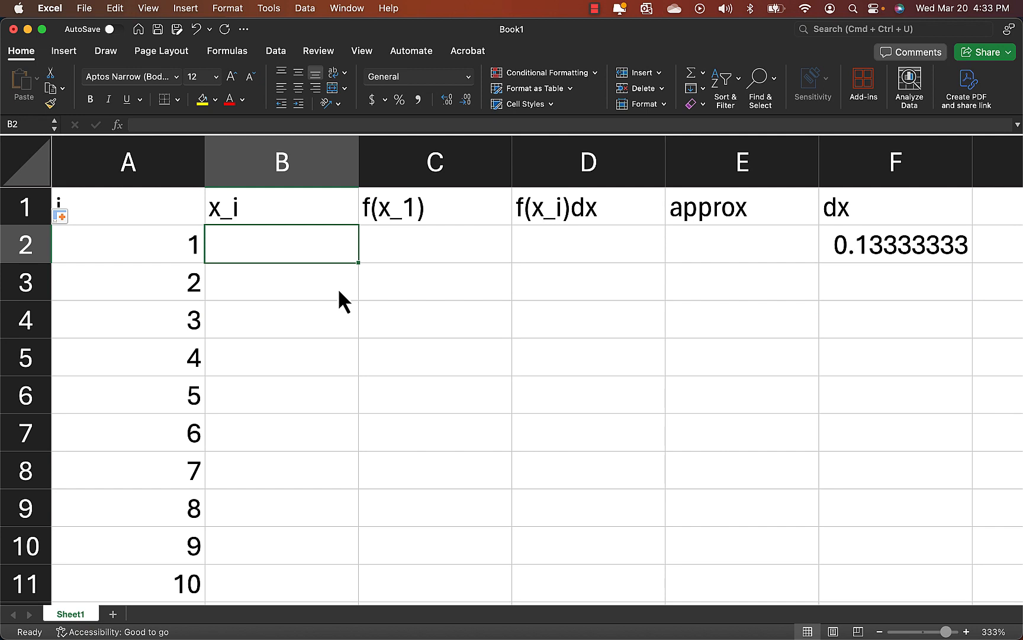
pyautogui.write('=-2')
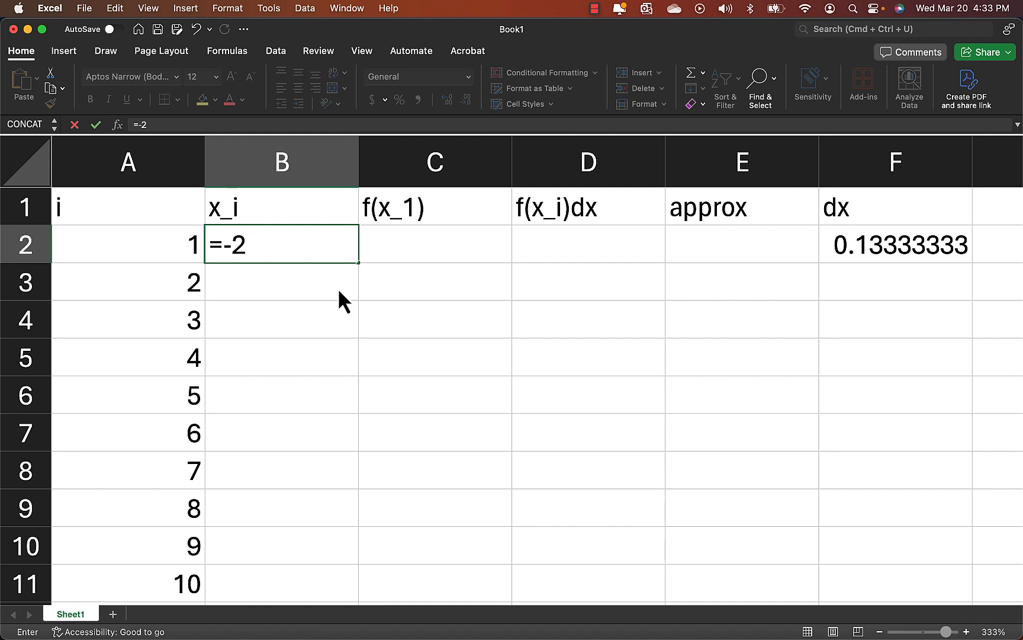
pyautogui.write('+(2*')
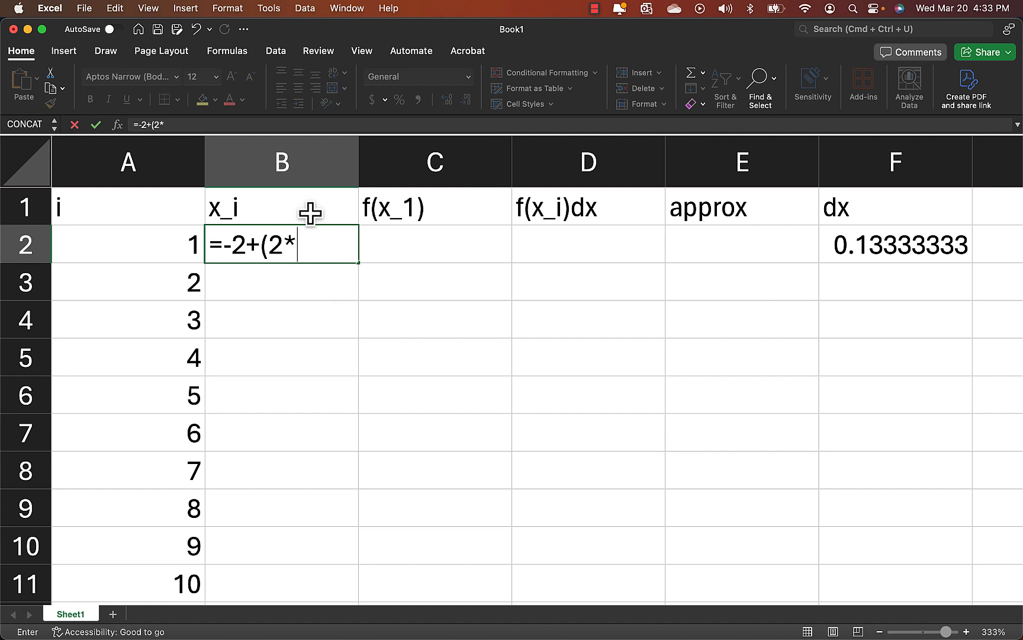
pyautogui.click(144, 244)
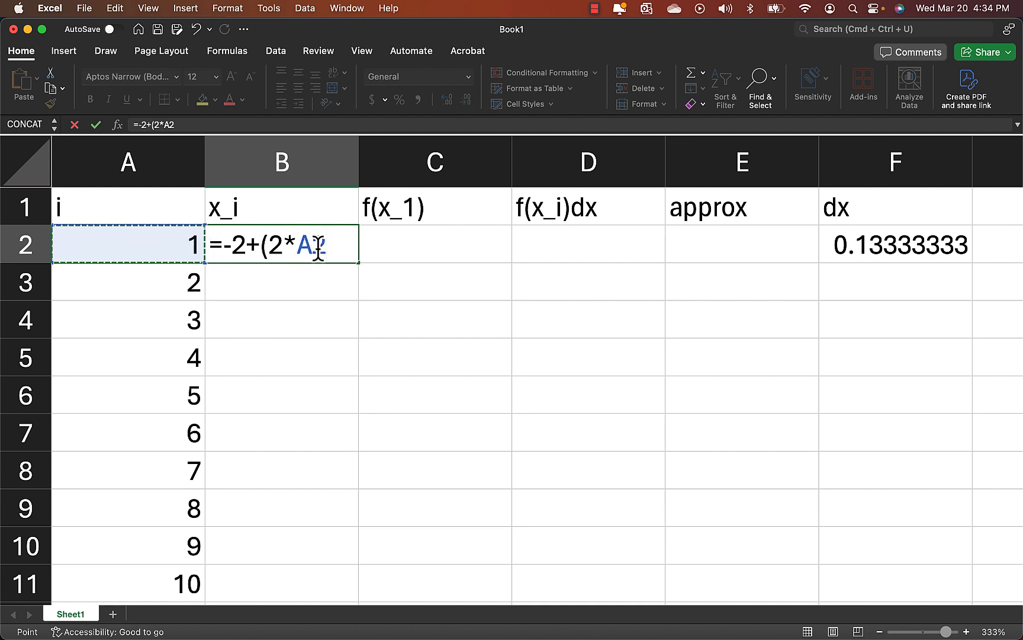
pyautogui.write('-1)/15')
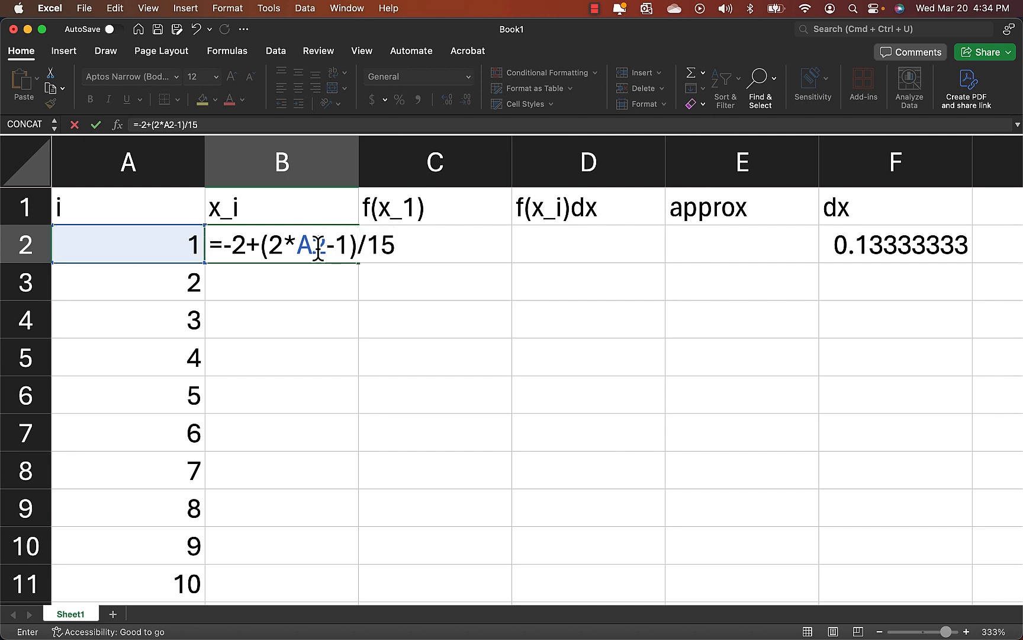
pyautogui.press('Return')
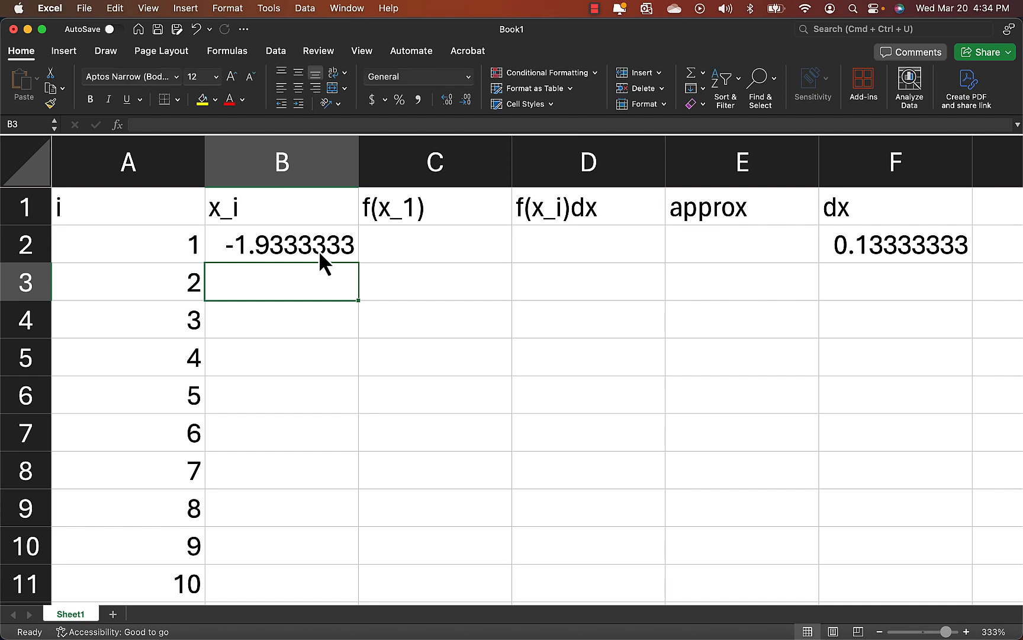
# Fill the x_i formula from B2 down column B to B46.
pyautogui.click(283, 249)
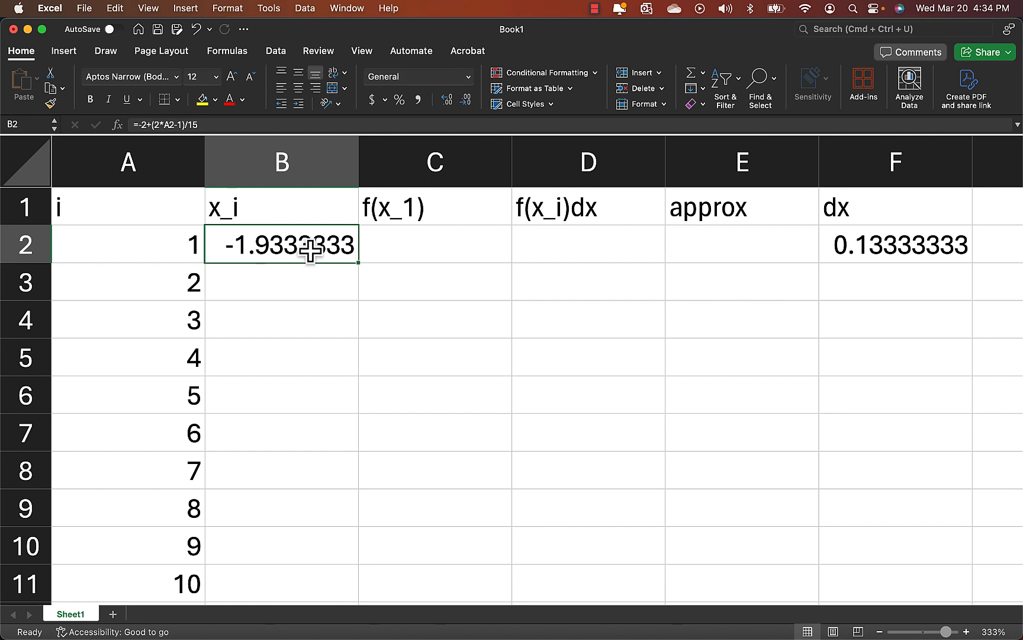
pyautogui.moveTo(358, 263); pyautogui.dragTo(340, 559)
pyautogui.click(425, 512)
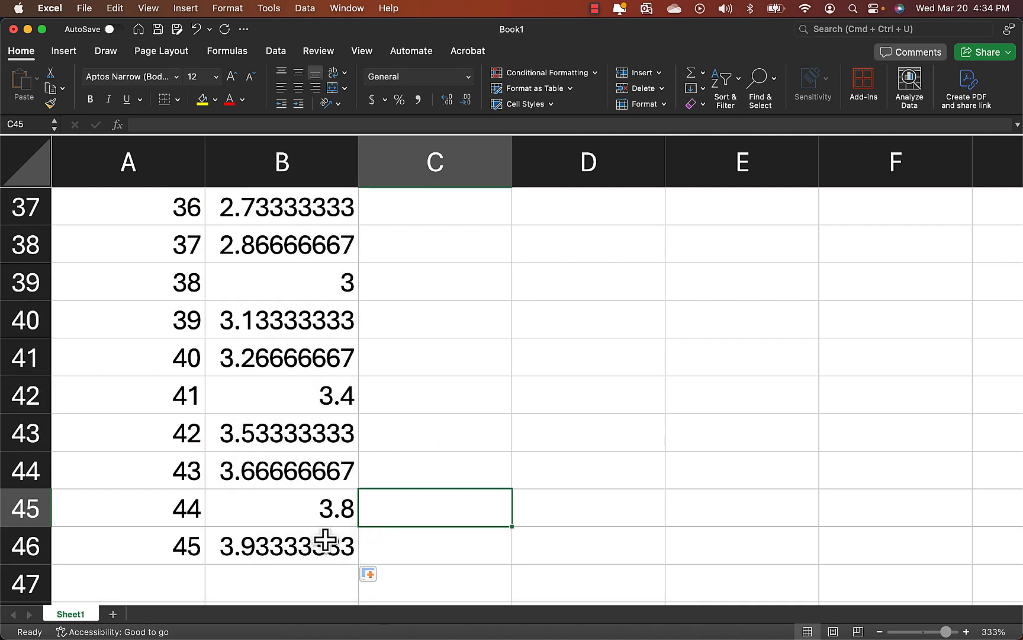
# Inspect the copied x_i formulas in B46 and B44 to check which index cells they reference.
pyautogui.doubleClick(276, 545)
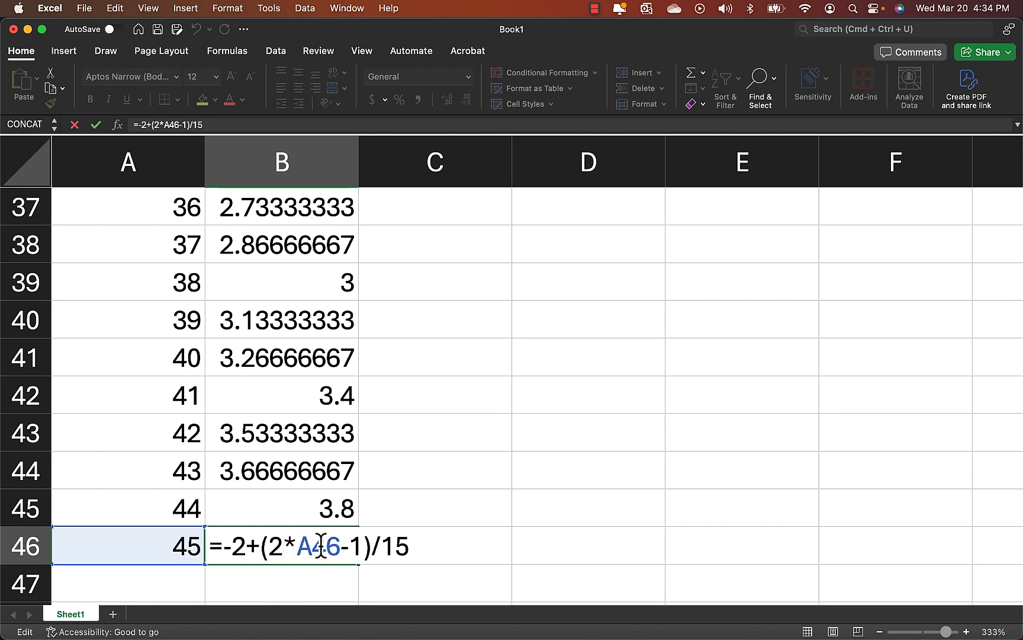
pyautogui.press('Return')
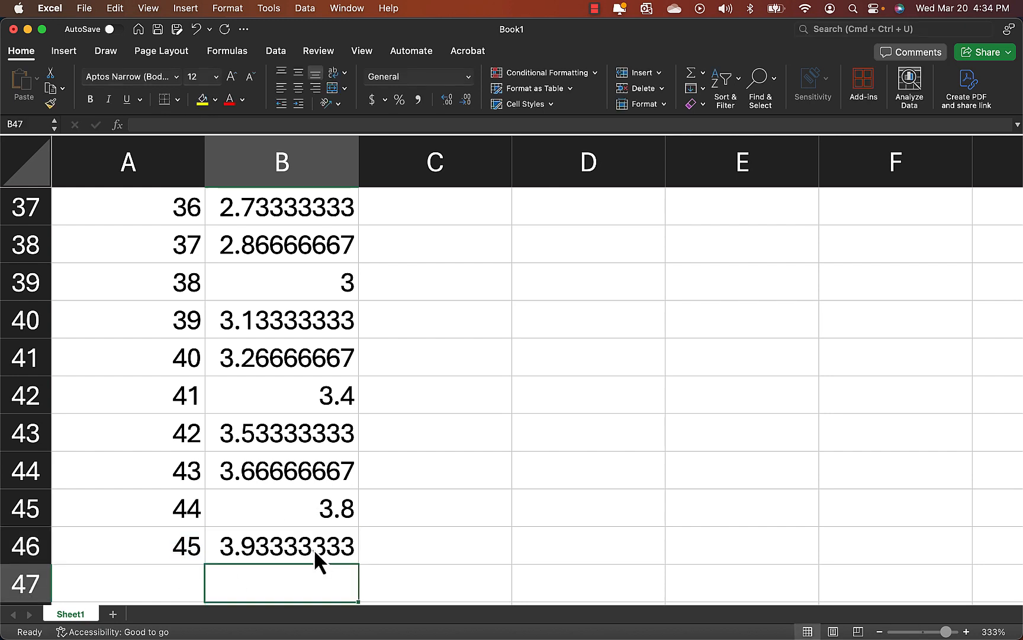
pyautogui.click(285, 467)
pyautogui.doubleClick(284, 467)
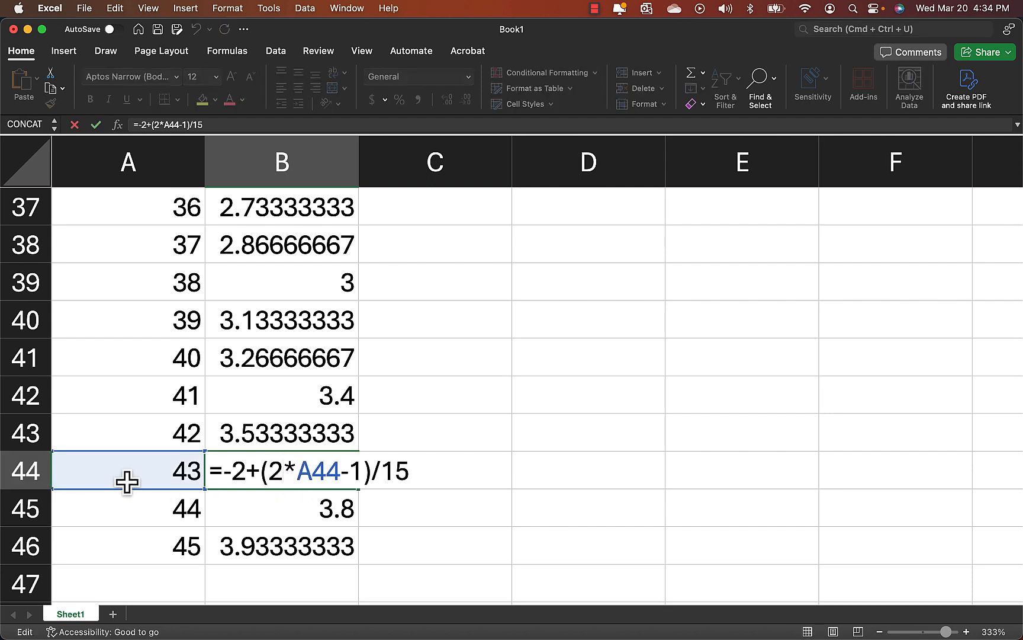
pyautogui.press('Return')
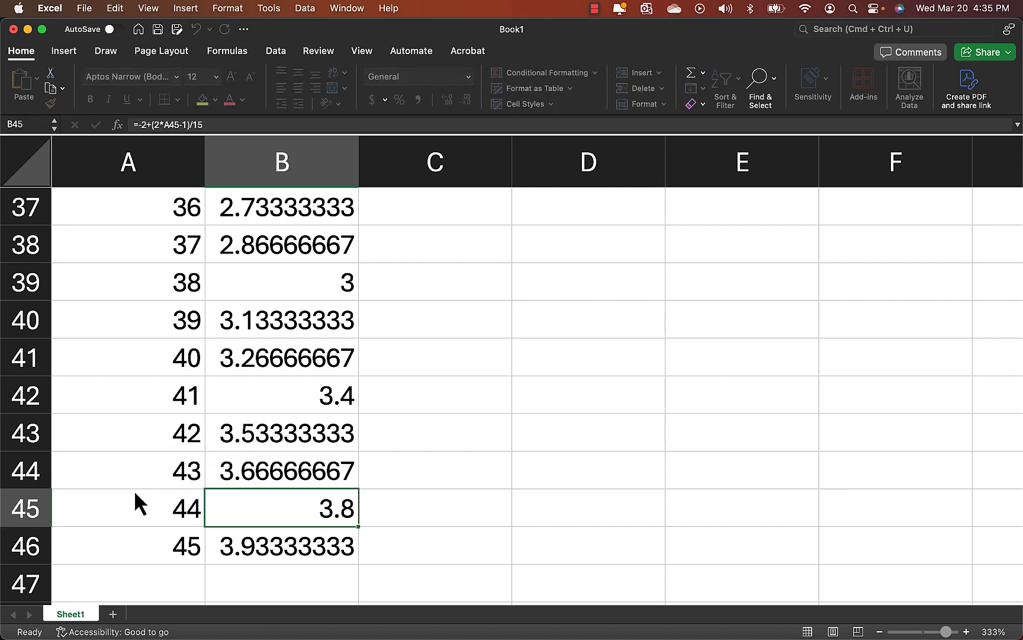
# Select C2 under the f(x_1) header and switch to Notes Template.pdf in TeXworks to review the function inside the sum.
pyautogui.press('super+Up')
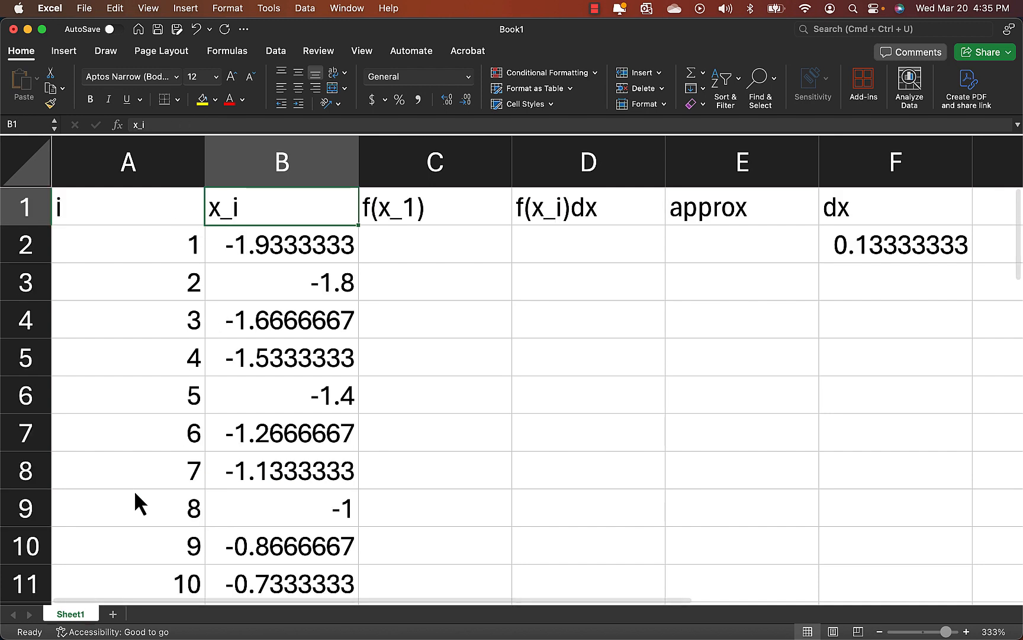
pyautogui.press('Right')
pyautogui.press('Down')
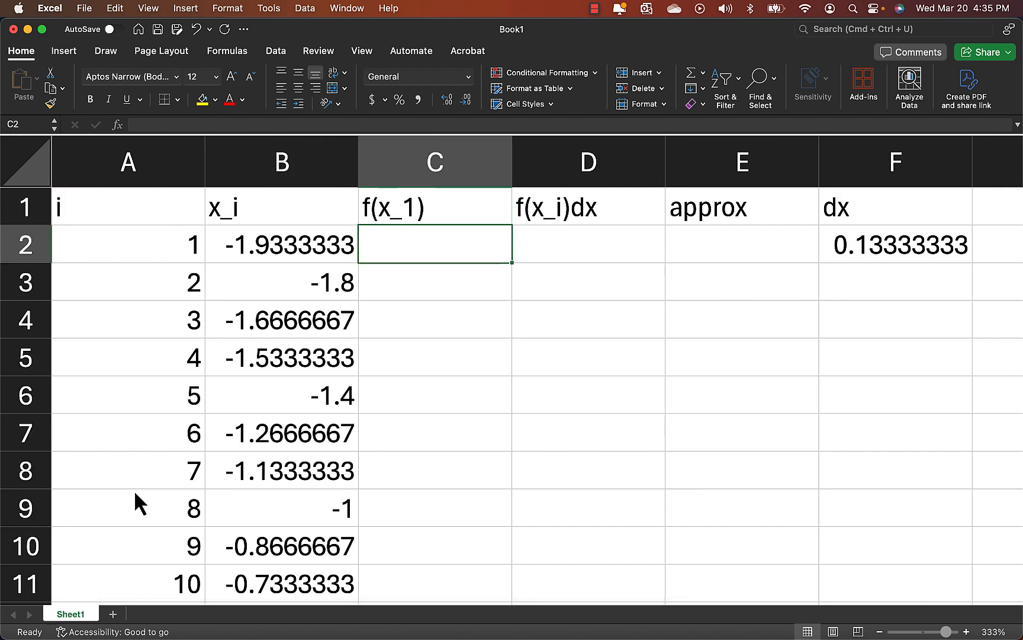
pyautogui.press('super+Tab')
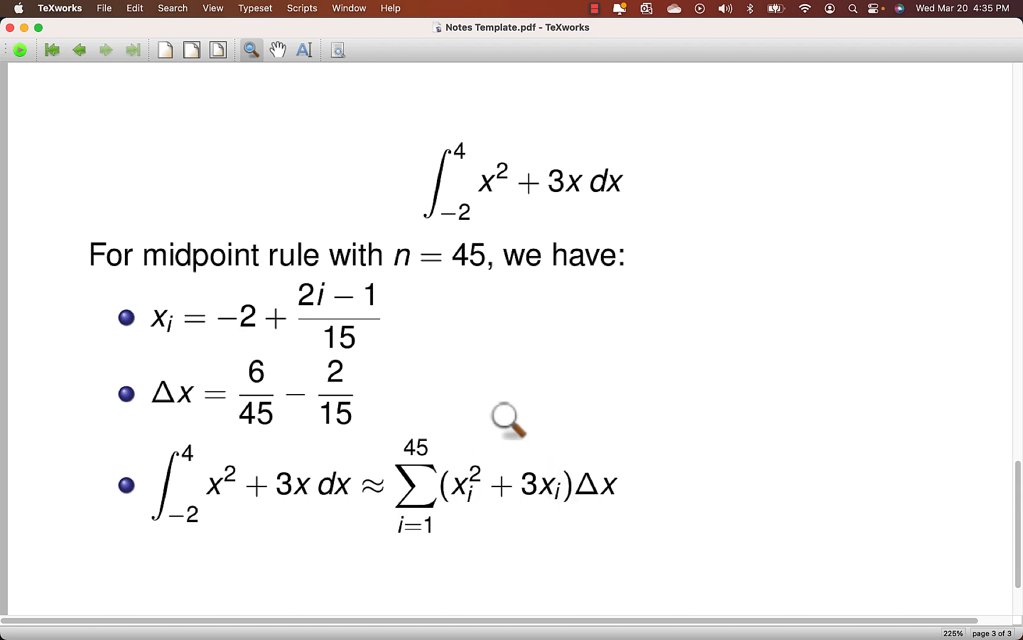
# Switch back to Excel and enter the formula =B2^2+3*B2 in C2 under f(x_1).
pyautogui.press('super+Tab')
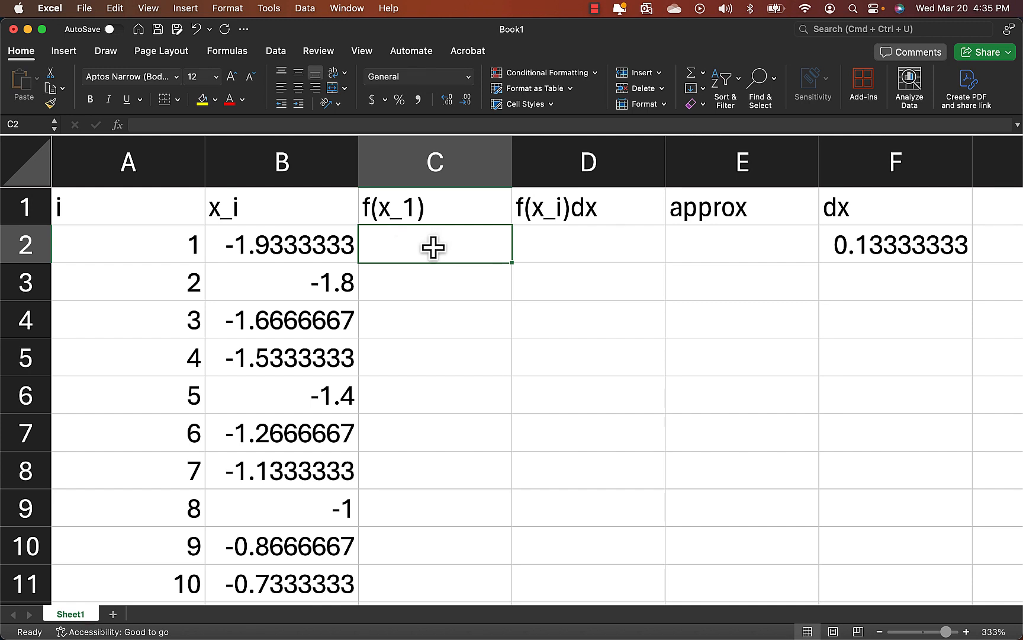
pyautogui.click(287, 242)
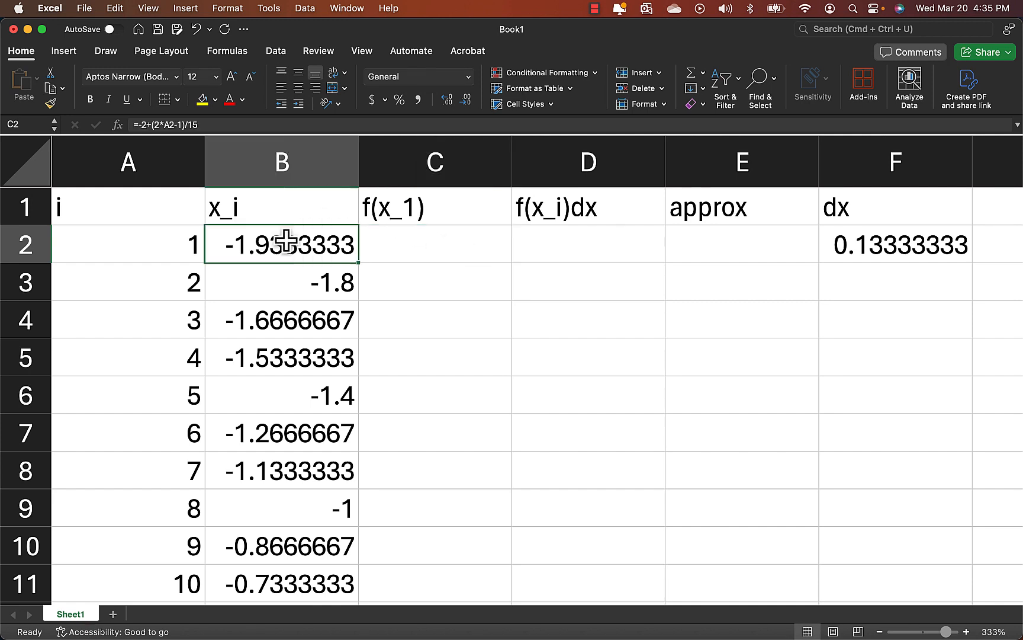
pyautogui.click(384, 249)
pyautogui.write('=')
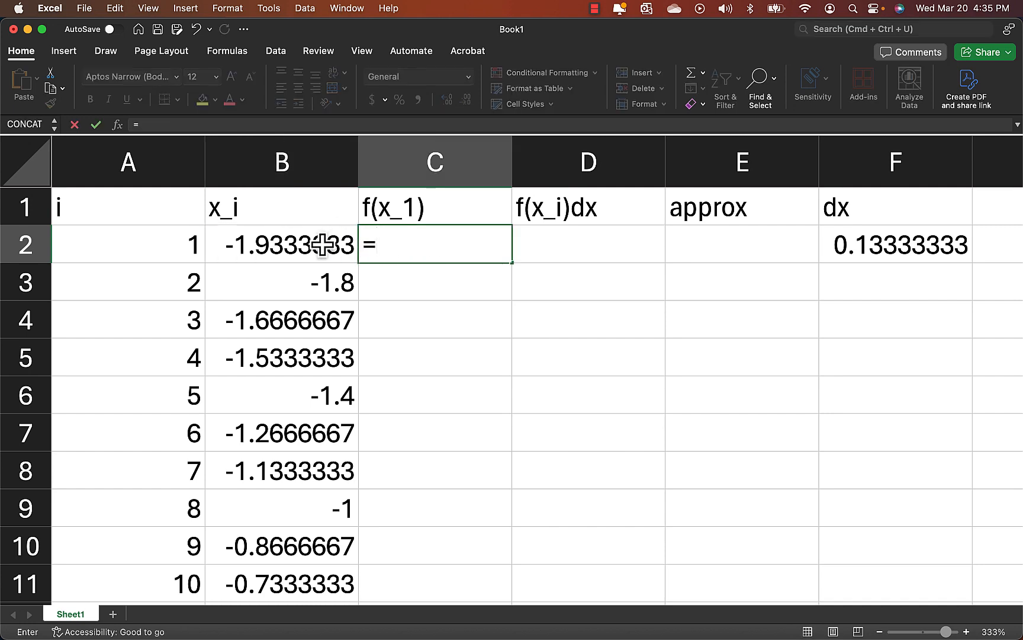
pyautogui.click(283, 248)
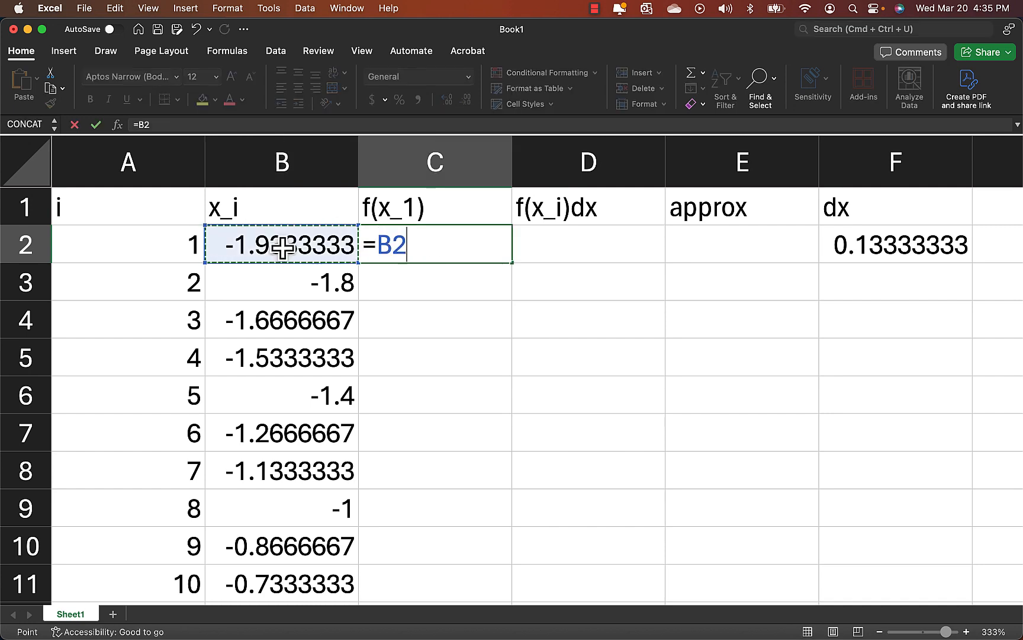
pyautogui.write('^2+3*')
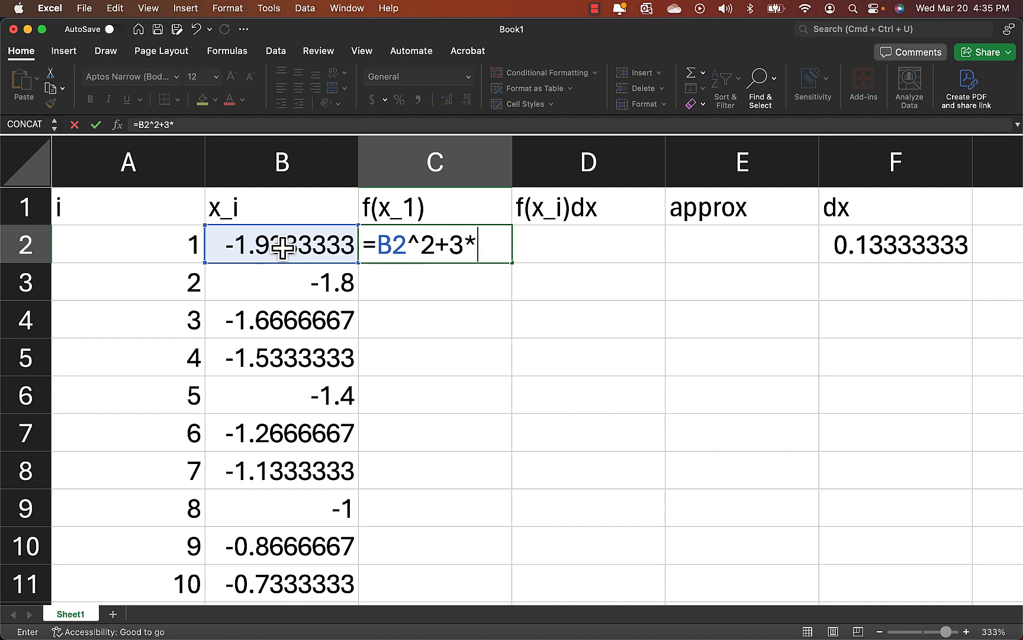
pyautogui.click(280, 247)
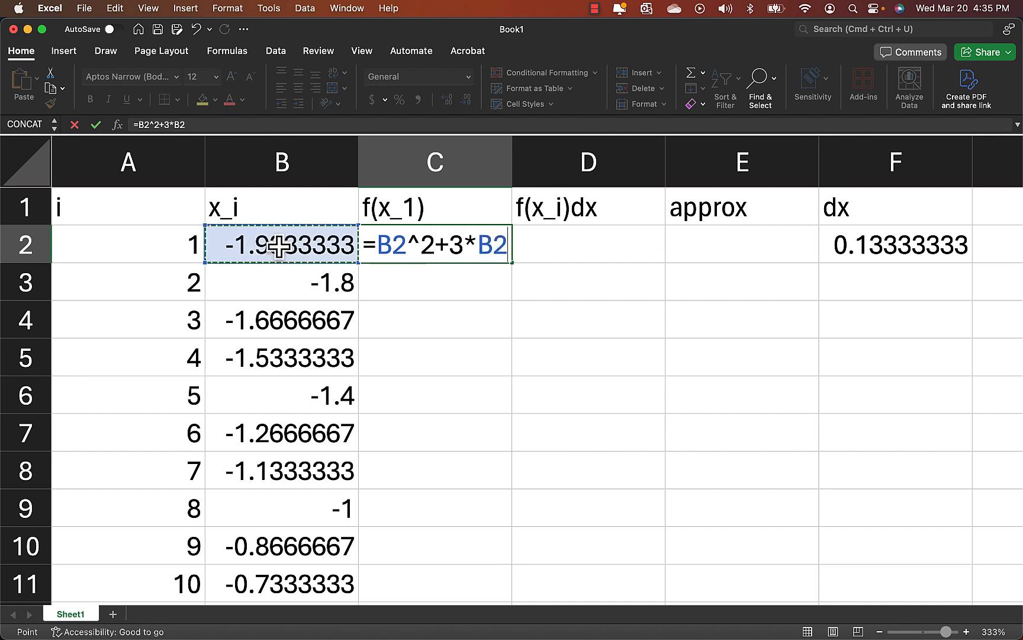
pyautogui.press('Return')
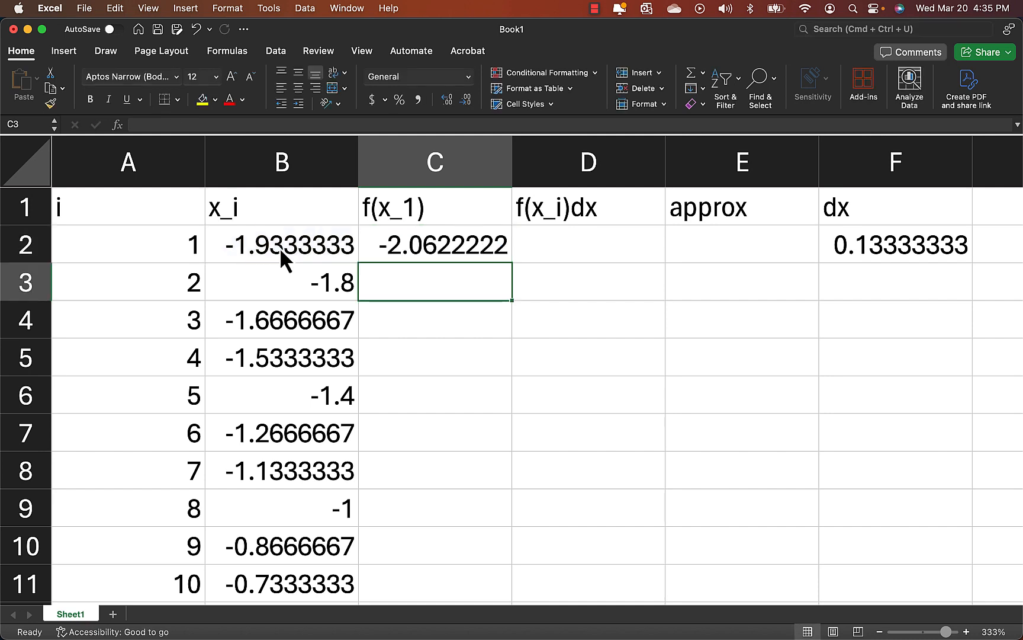
# Fill the function formula from C2 down column C to C46 and check the cell references in C46.
pyautogui.click(462, 242)
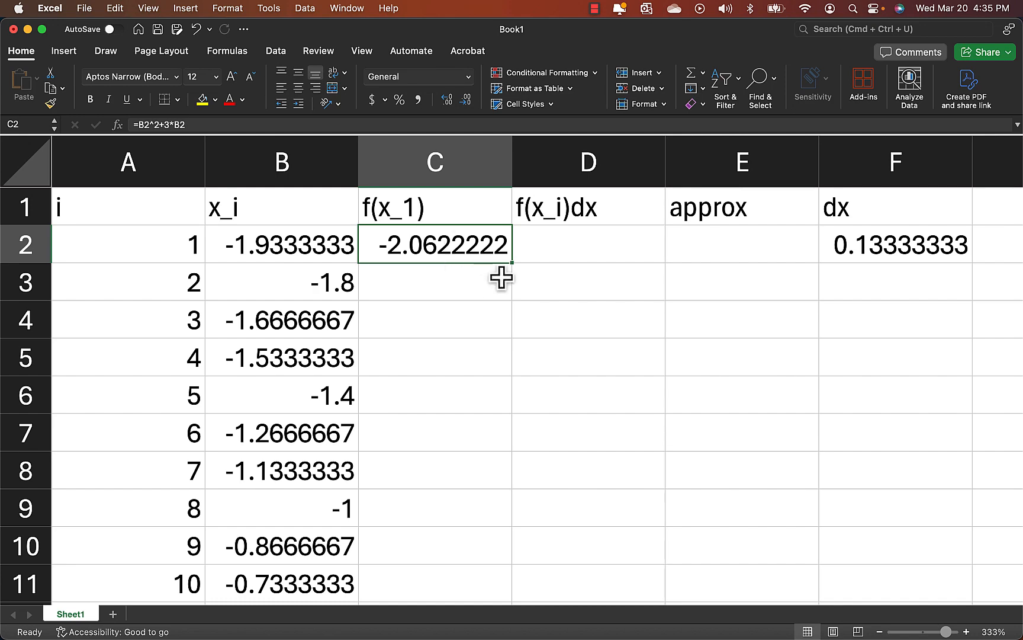
pyautogui.moveTo(513, 265); pyautogui.dragTo(503, 554)
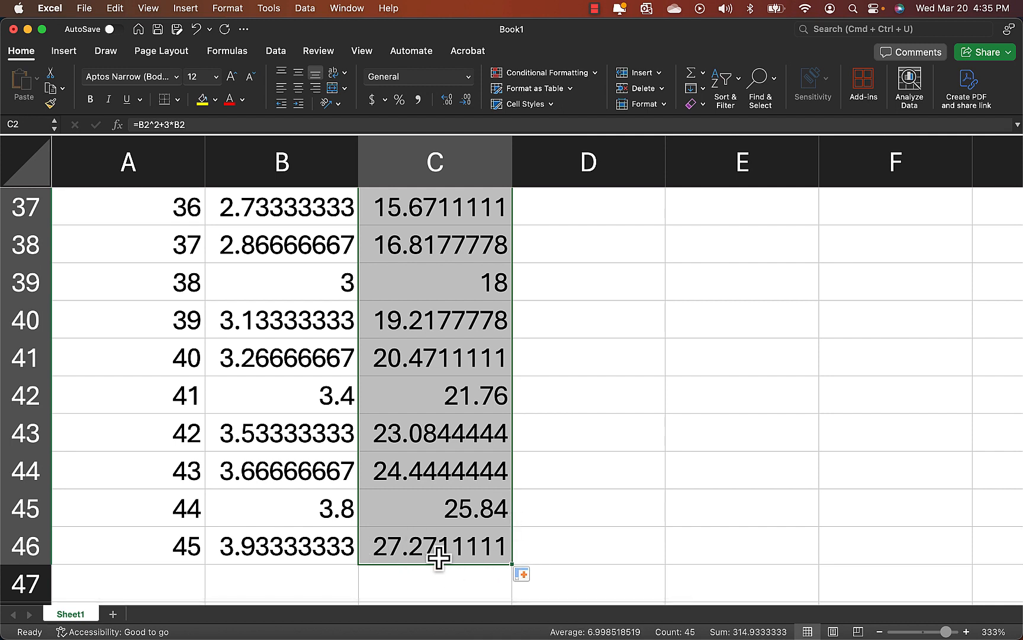
pyautogui.doubleClick(434, 546)
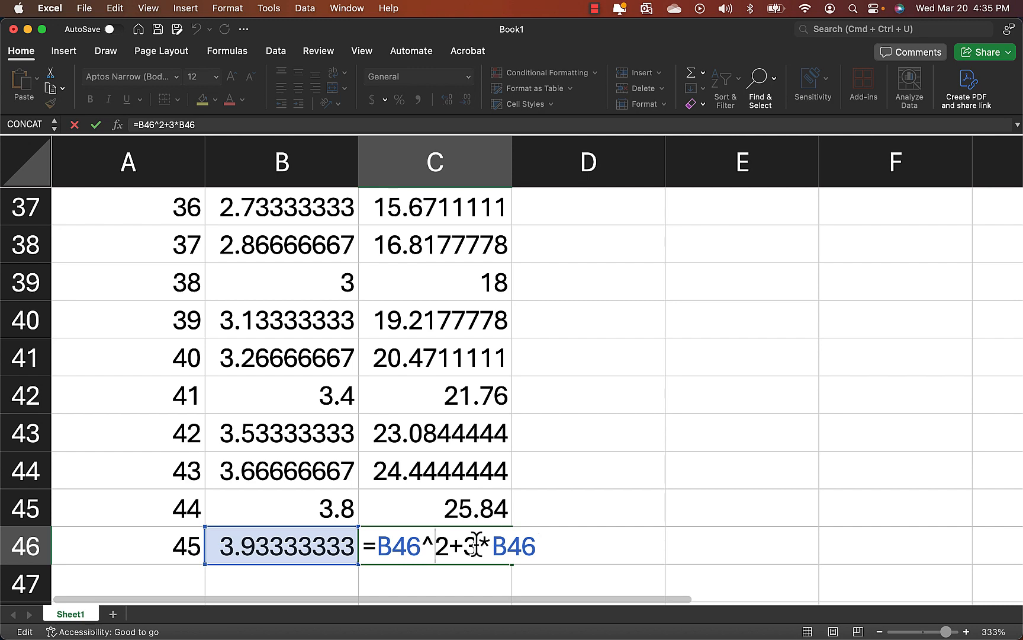
pyautogui.press('Return')
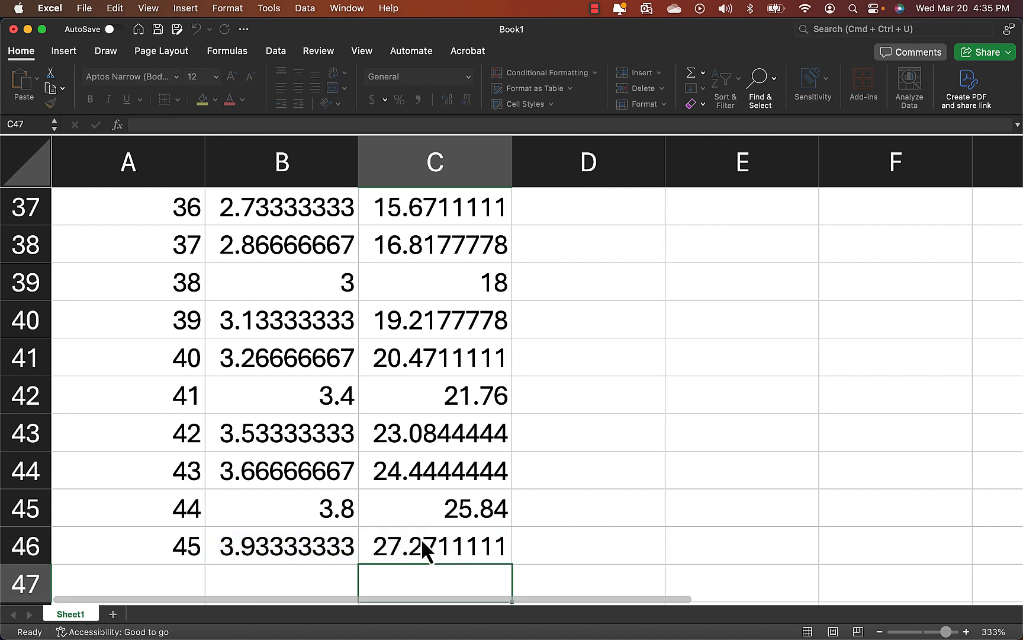
pyautogui.click(425, 549)
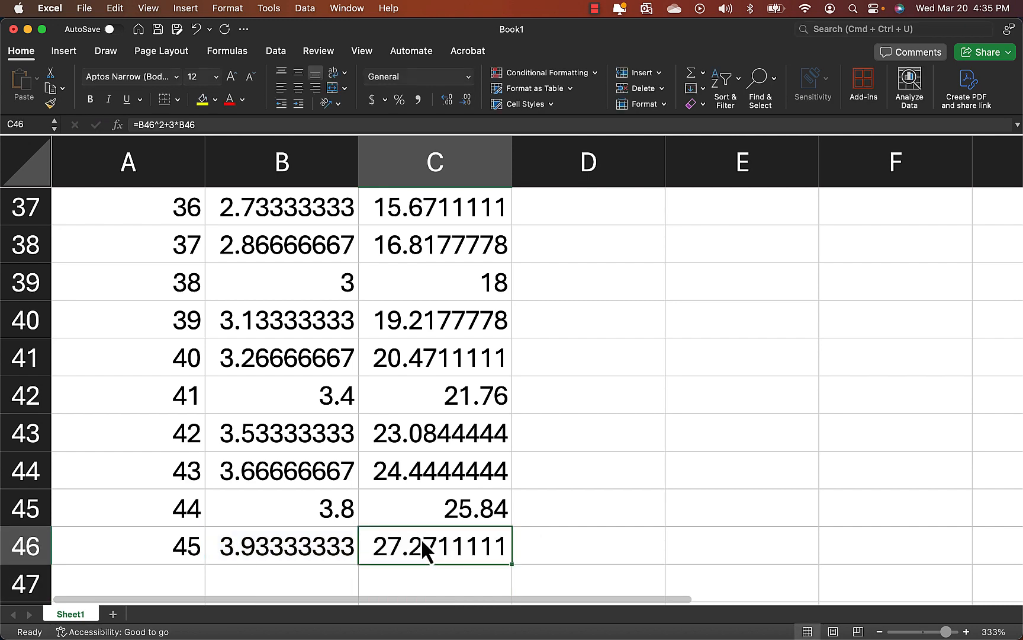
# Enter the formula =C2*F2 in D2 under f(x_i)dx and fill it down to D4.
pyautogui.press('super+Up')
pyautogui.press('Right')
pyautogui.press('Down')
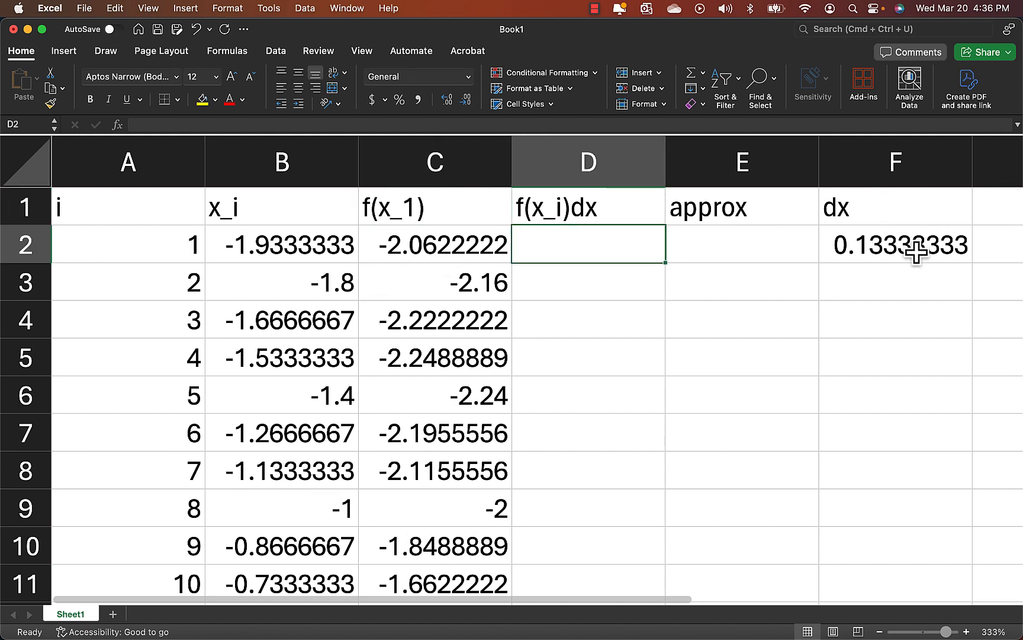
pyautogui.write('=')
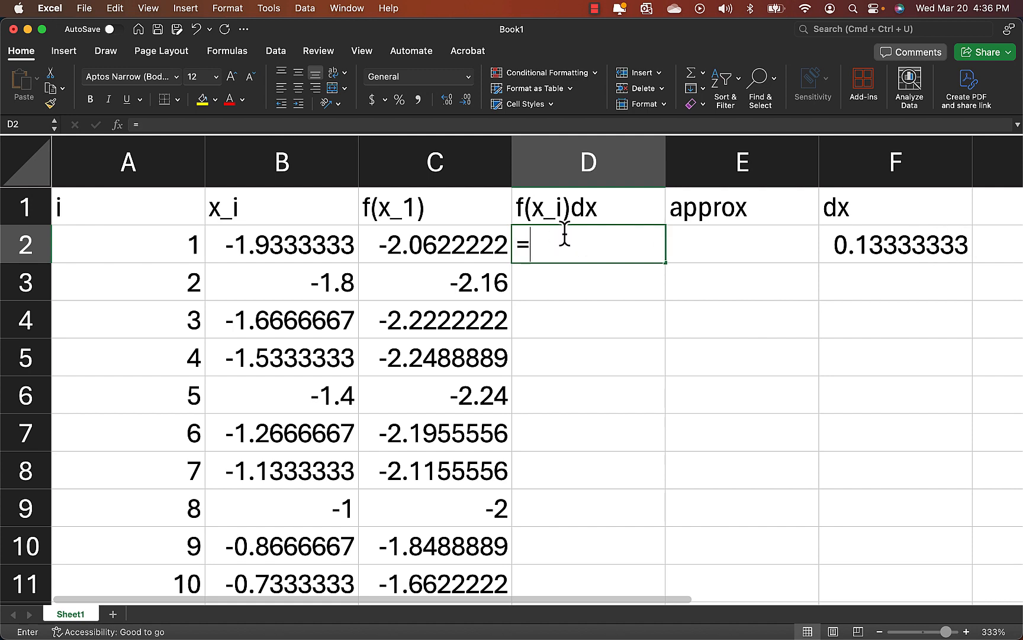
pyautogui.click(462, 248)
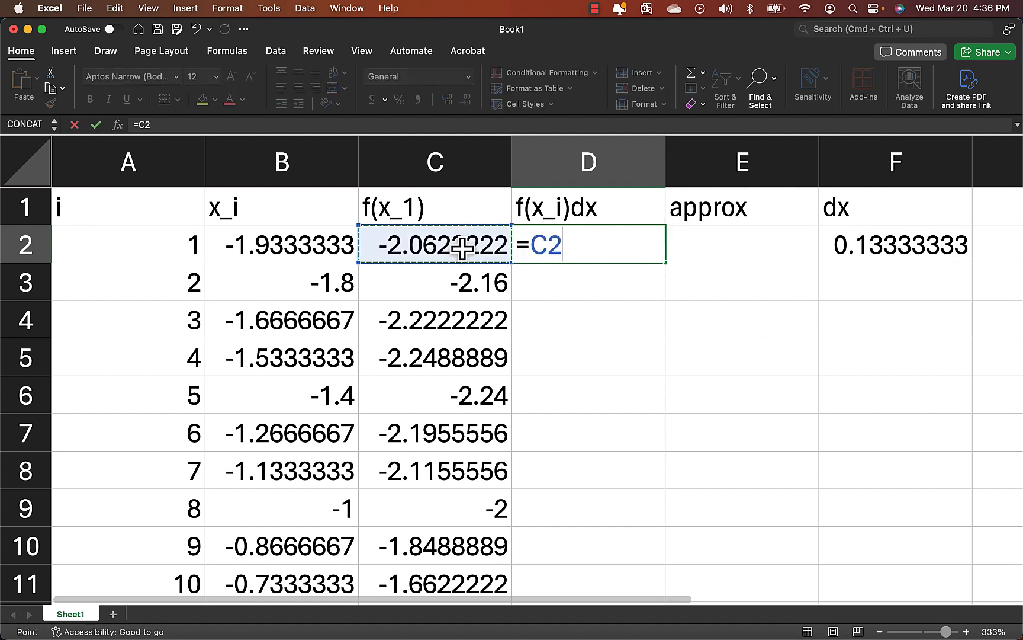
pyautogui.write('*')
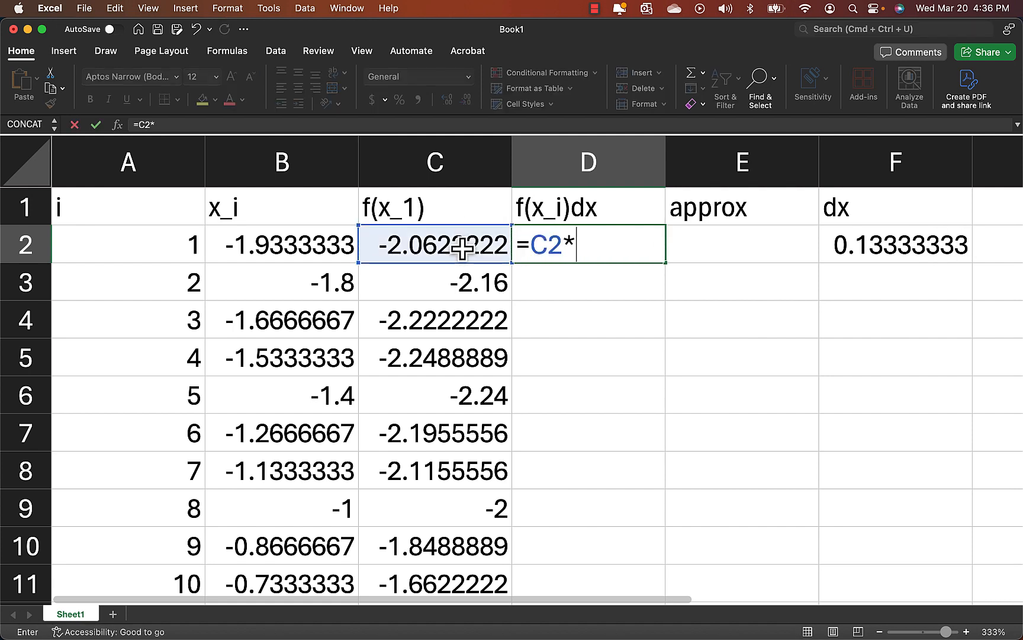
pyautogui.click(906, 243)
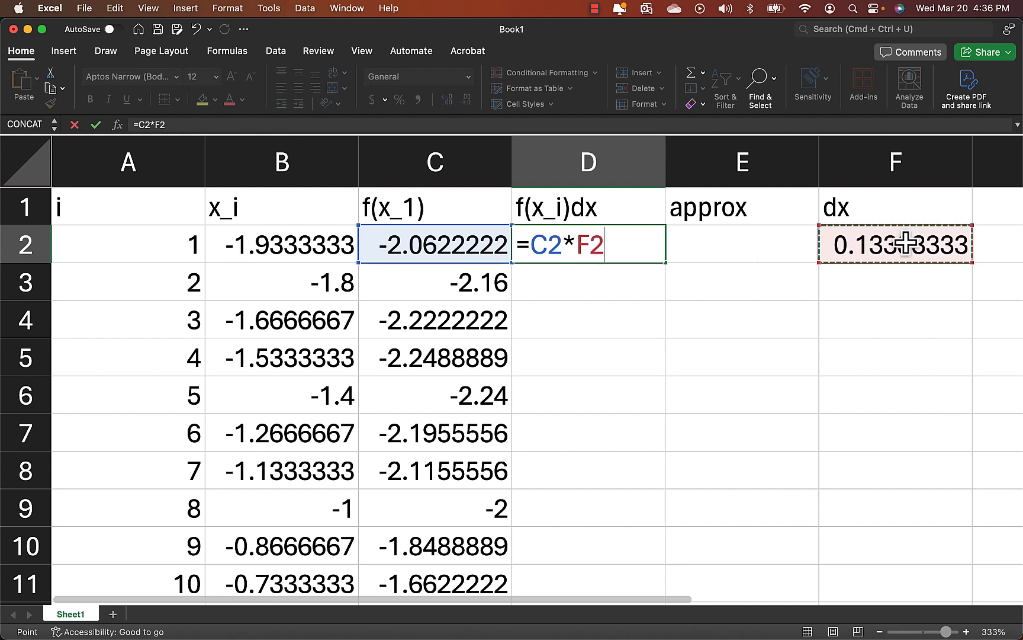
pyautogui.press('Return')
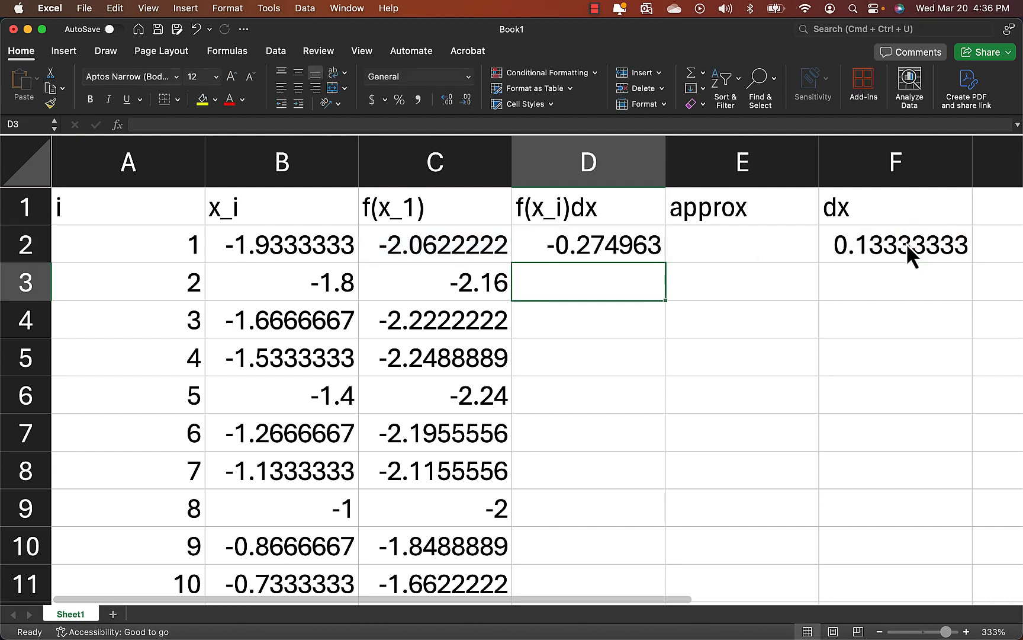
pyautogui.click(638, 251)
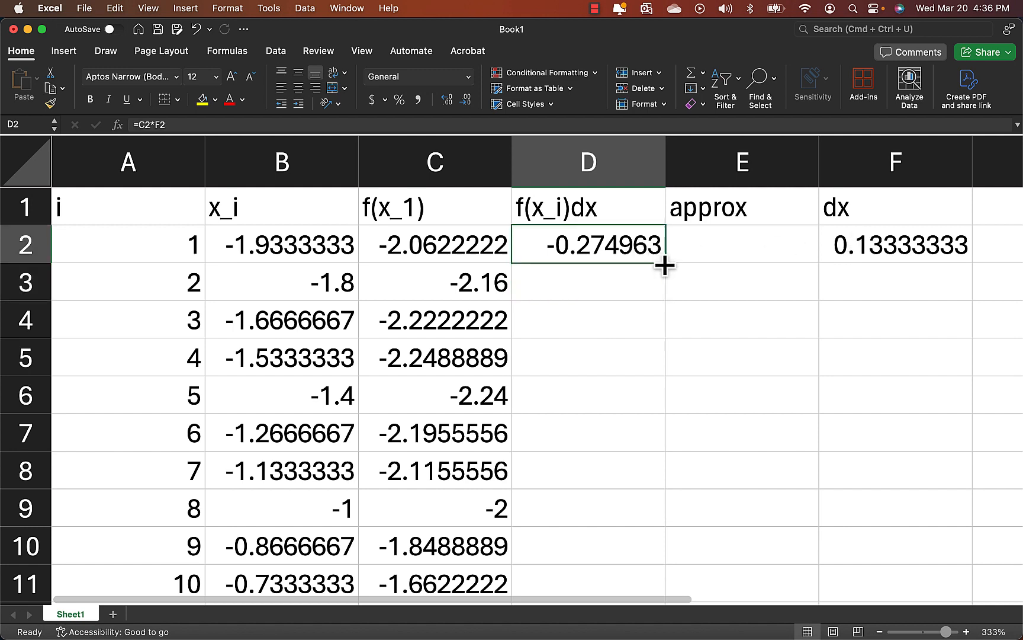
pyautogui.moveTo(666, 262); pyautogui.dragTo(663, 332)
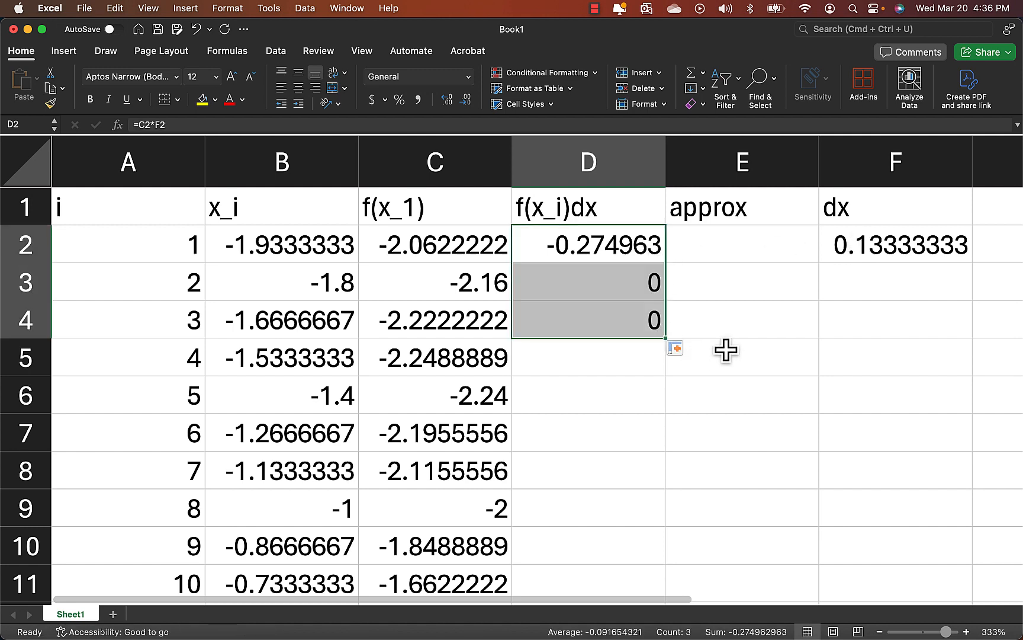
# Examine the formulas in D2 and D3 under f(x_i)dx, comparing their references to the f(x_1) column and the dx cell.
pyautogui.click(634, 289)
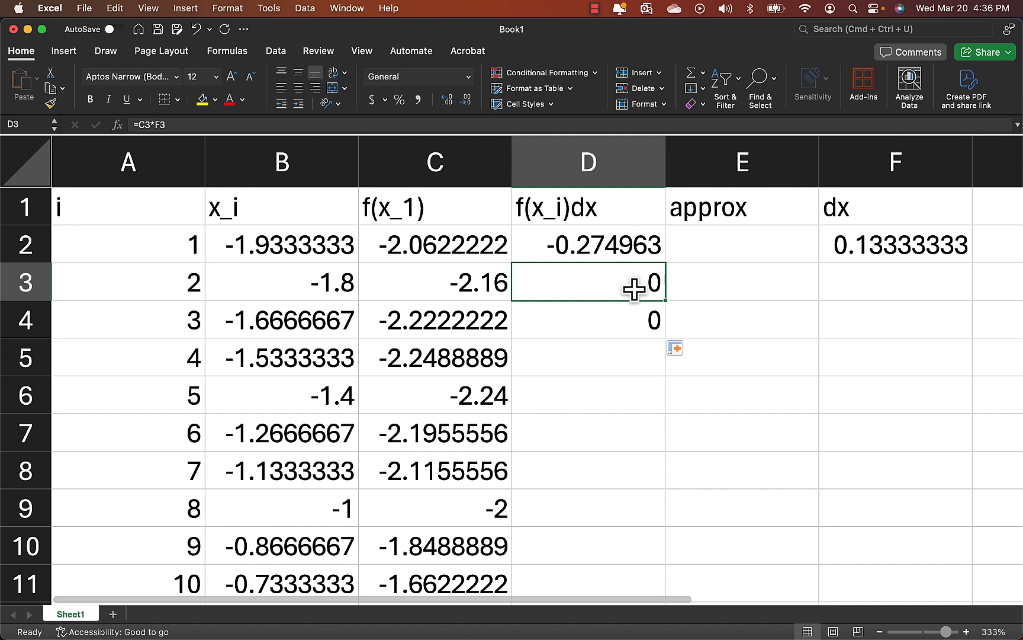
pyautogui.doubleClick(594, 283)
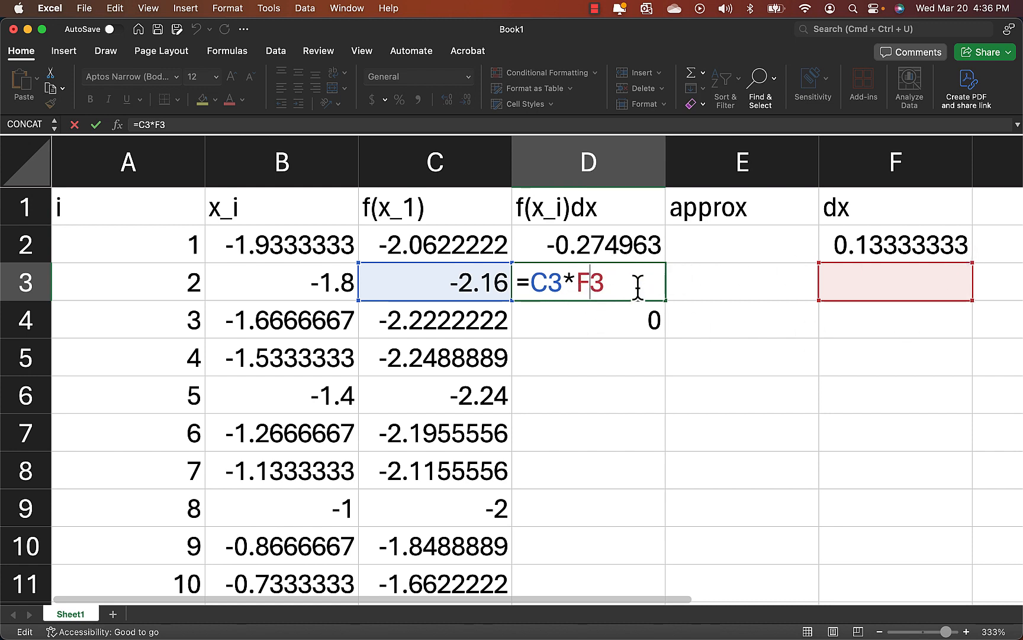
pyautogui.press('Return')
pyautogui.doubleClick(597, 239)
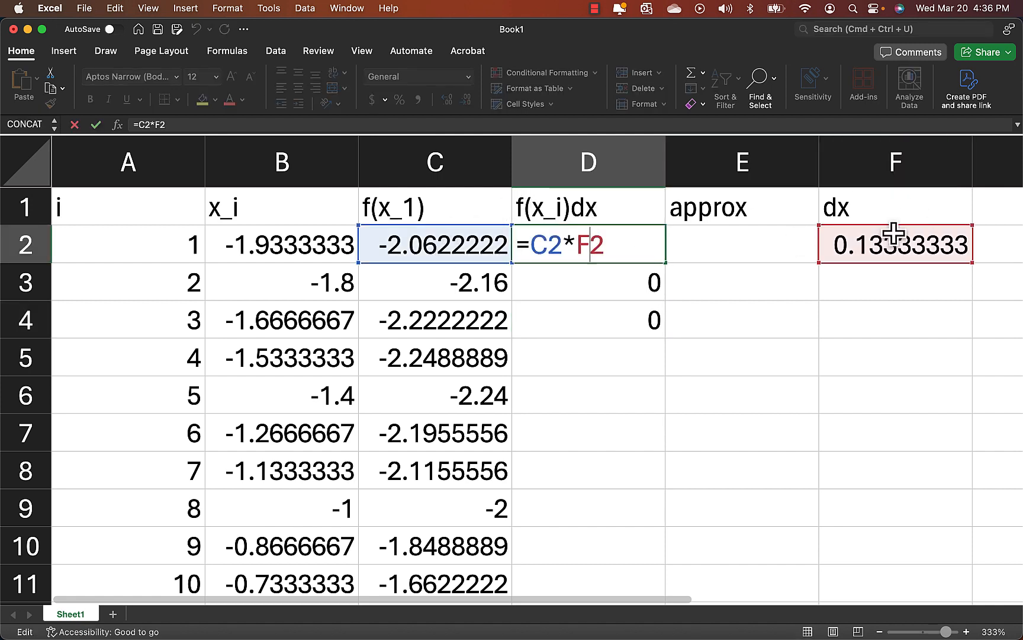
pyautogui.press('Return')
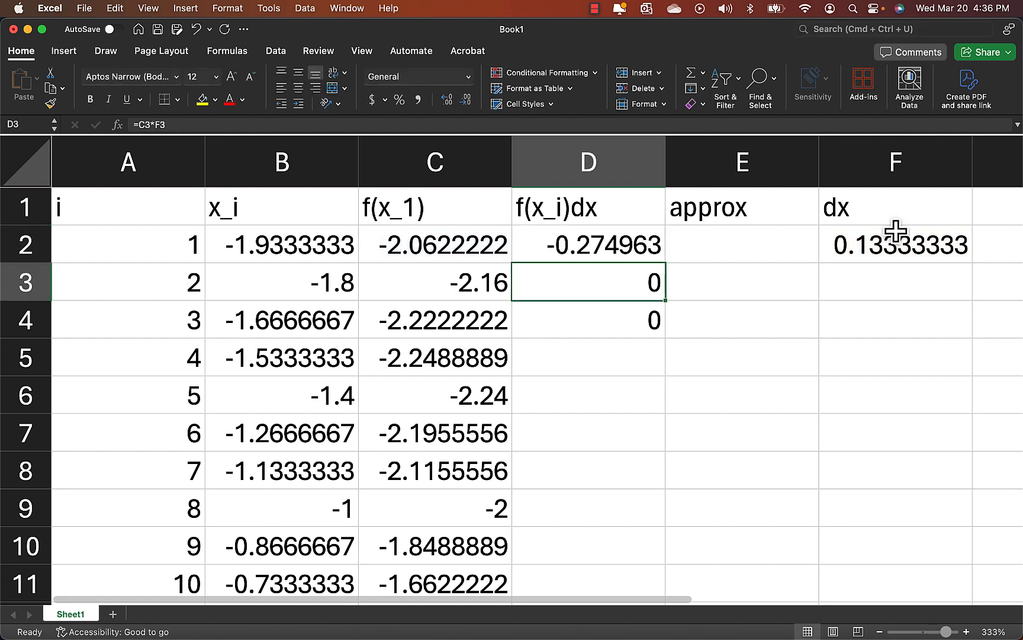
pyautogui.doubleClick(616, 290)
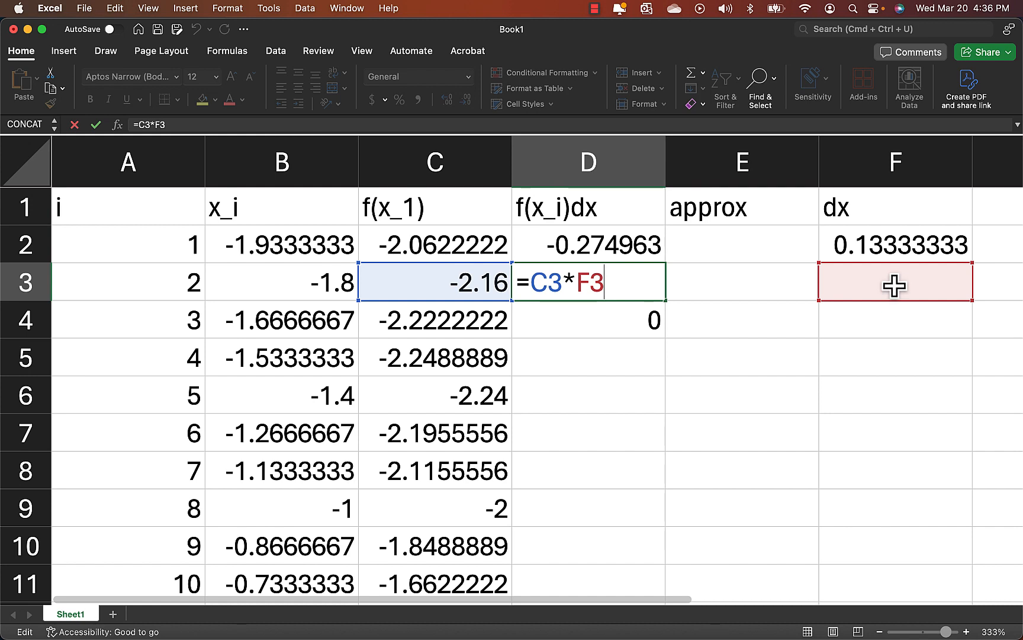
pyautogui.press('Return')
pyautogui.press('Up')
pyautogui.press('Up')
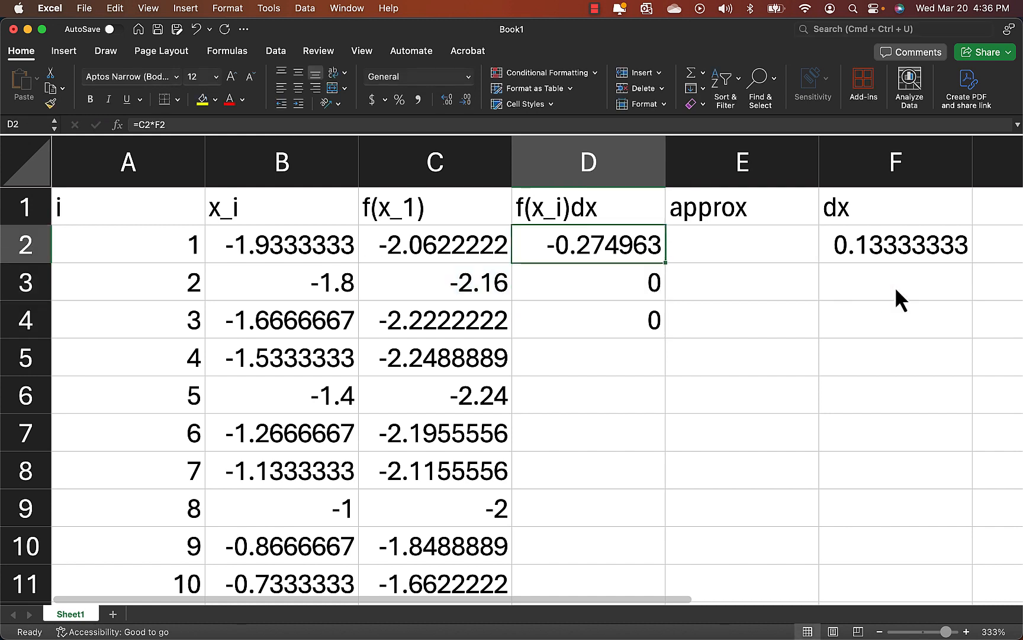
pyautogui.click(896, 248)
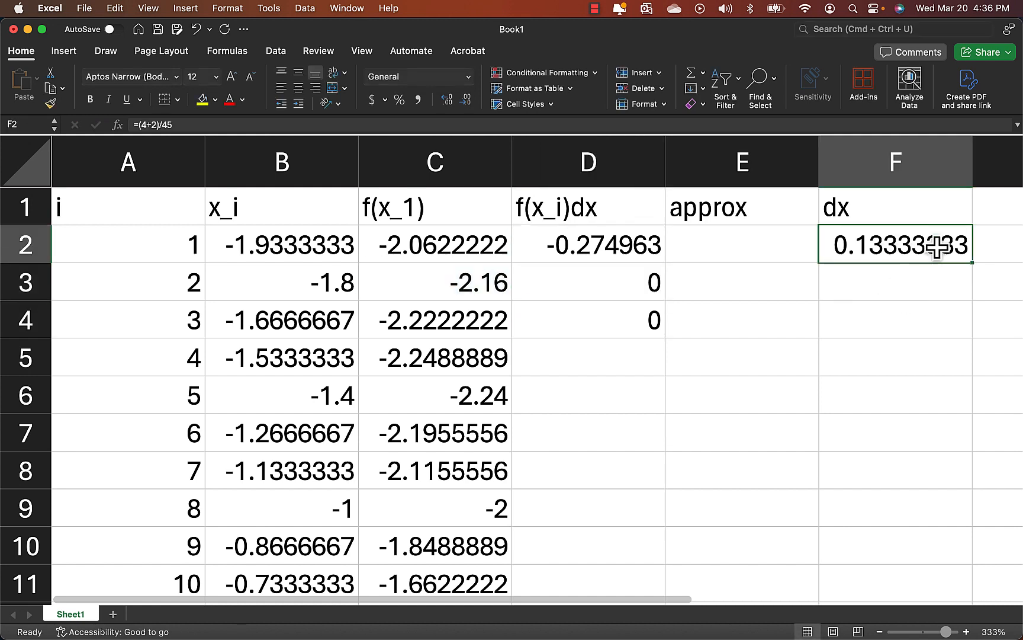
pyautogui.click(417, 256)
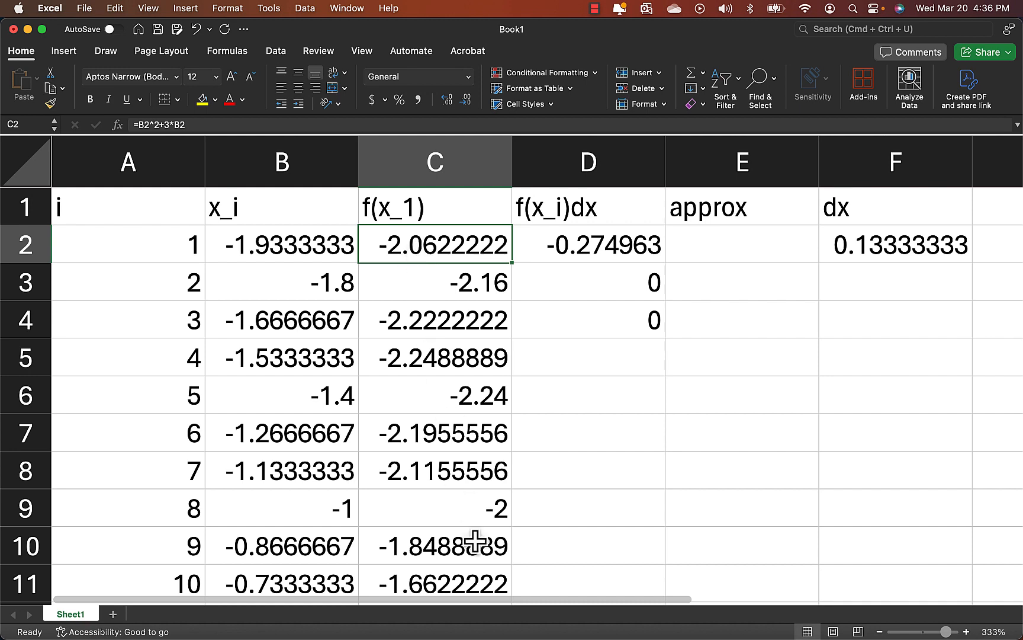
# Change the formula in D2 to =C2*F$2 so the dx row is fixed, and fill it down to D4.
pyautogui.click(606, 249)
pyautogui.doubleClick(607, 247)
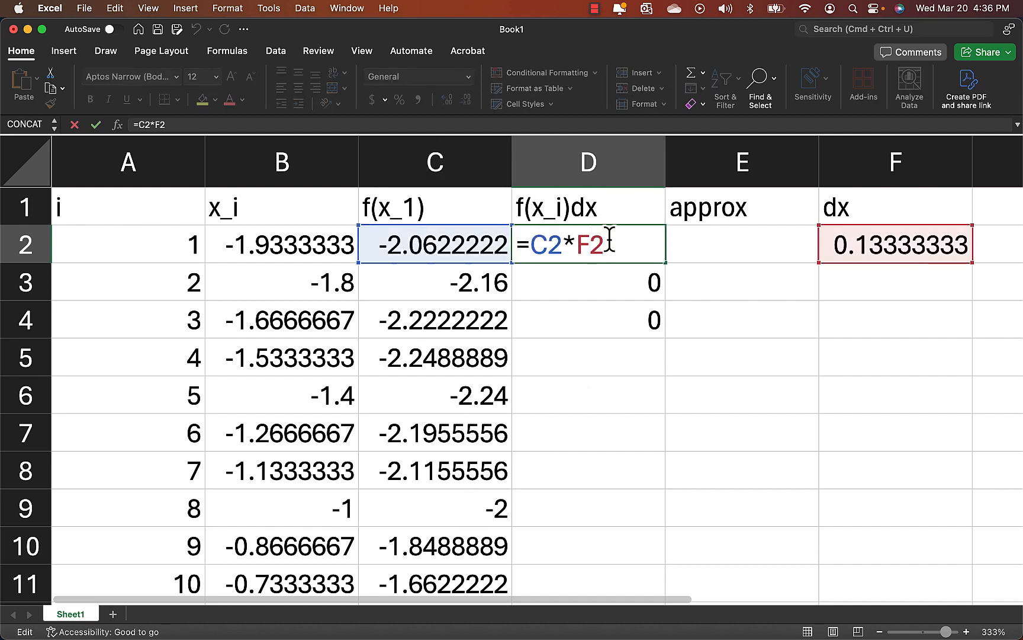
pyautogui.write('$')
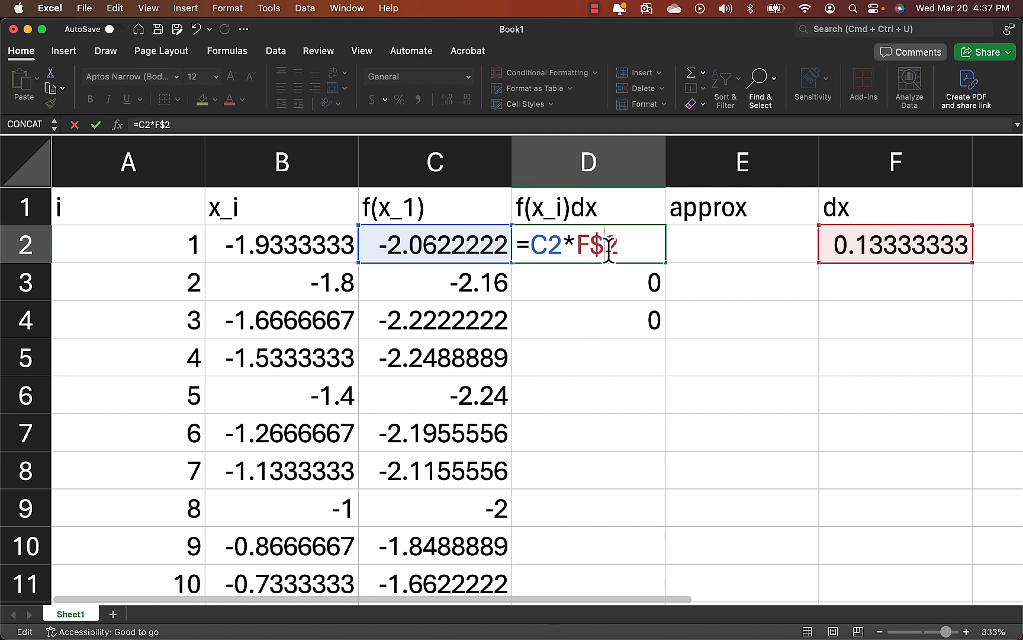
pyautogui.press('Return')
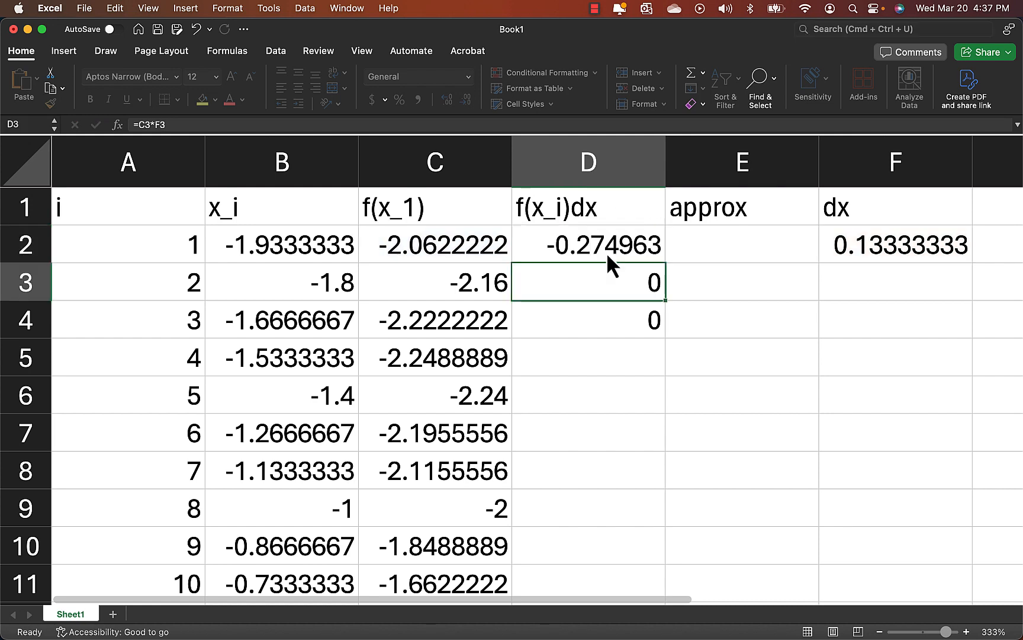
pyautogui.click(610, 244)
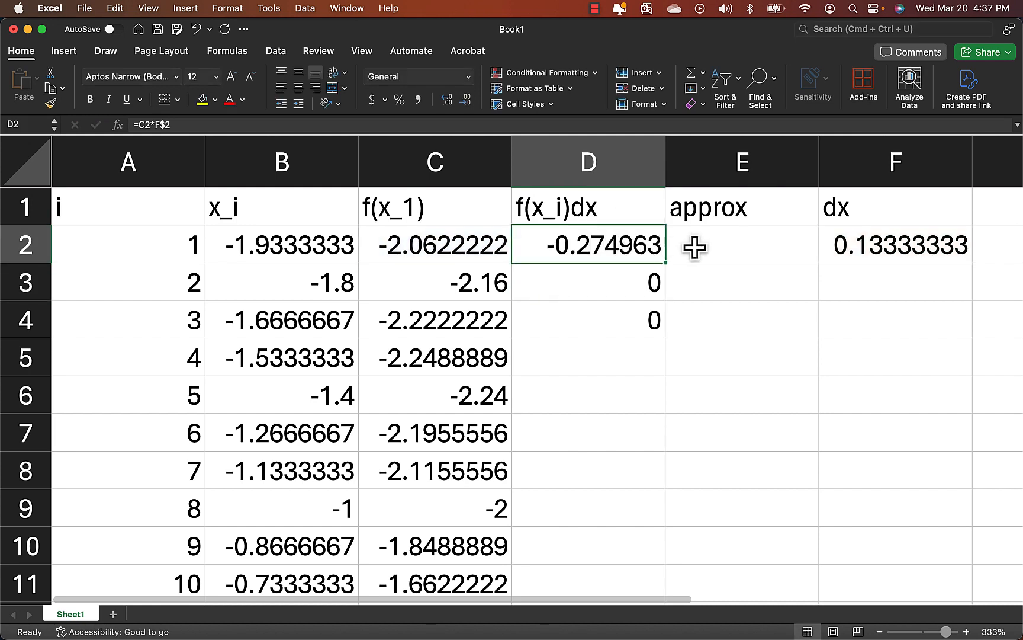
pyautogui.doubleClick(602, 252)
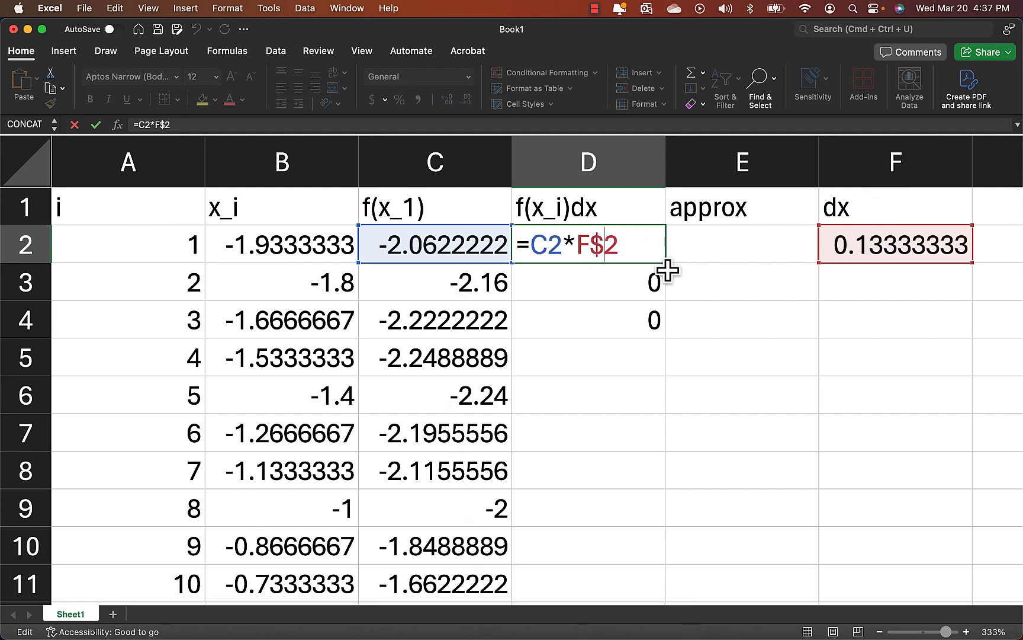
pyautogui.moveTo(665, 263); pyautogui.dragTo(662, 335)
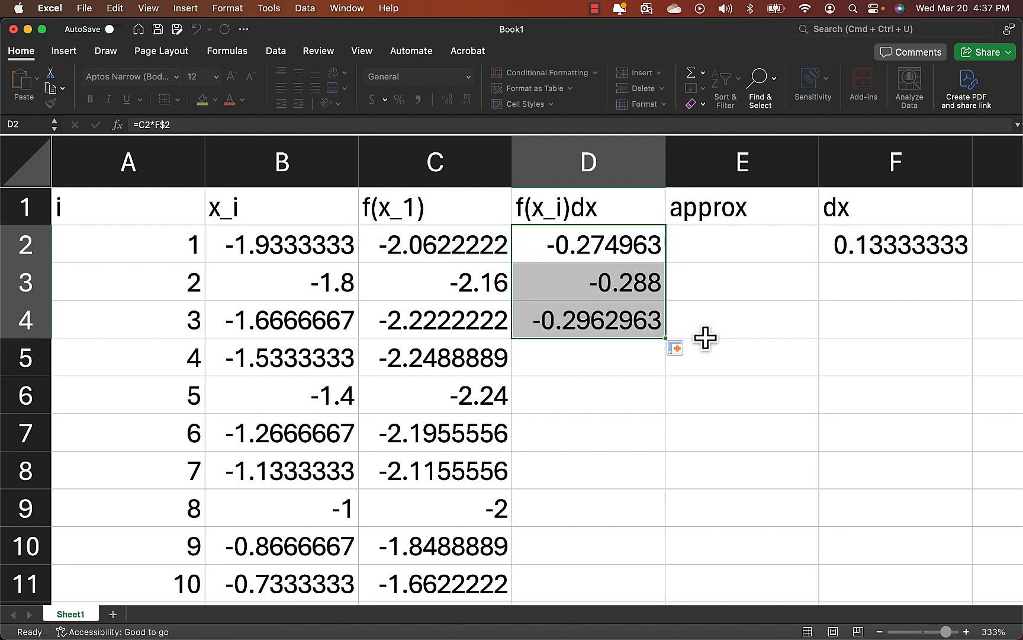
# Check the cell references in D3 and D4, and fill the f(x_i)dx formula from D4 down to D46.
pyautogui.click(631, 288)
pyautogui.doubleClick(626, 289)
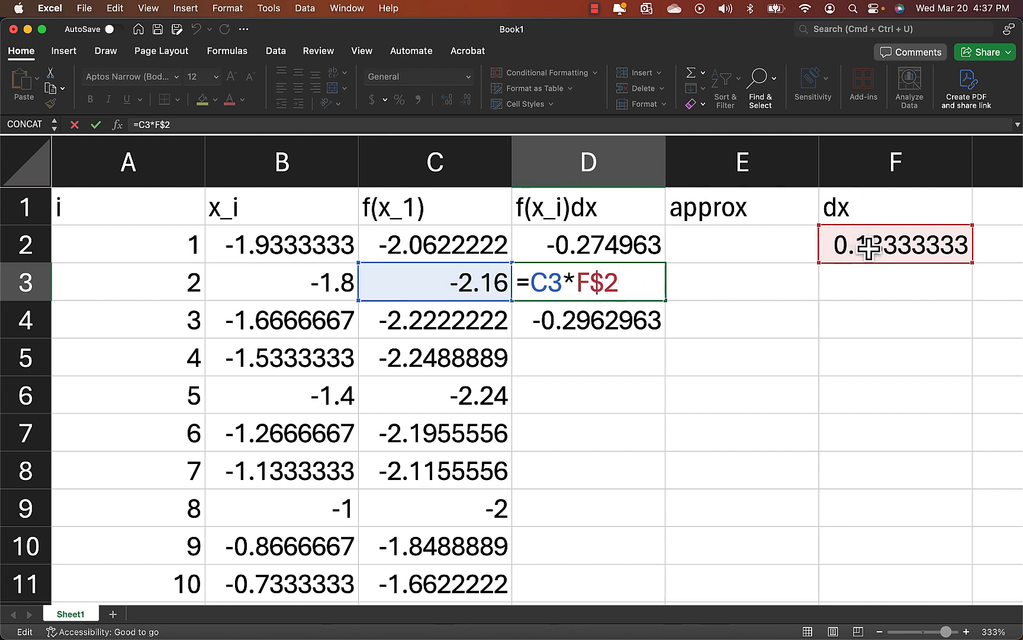
pyautogui.click(599, 322)
pyautogui.doubleClick(599, 323)
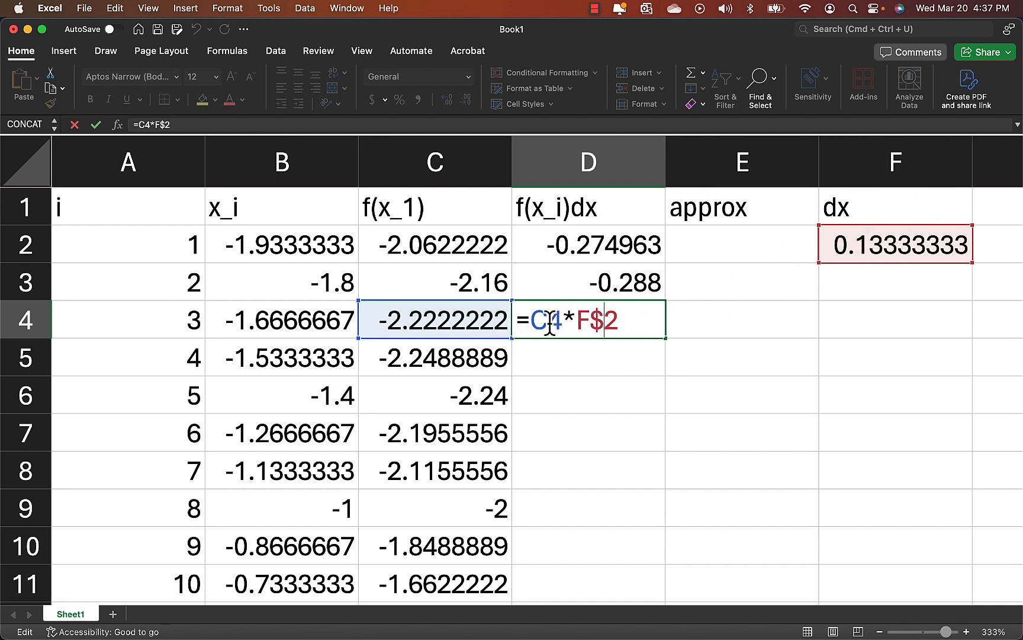
pyautogui.press('Return')
pyautogui.click(587, 326)
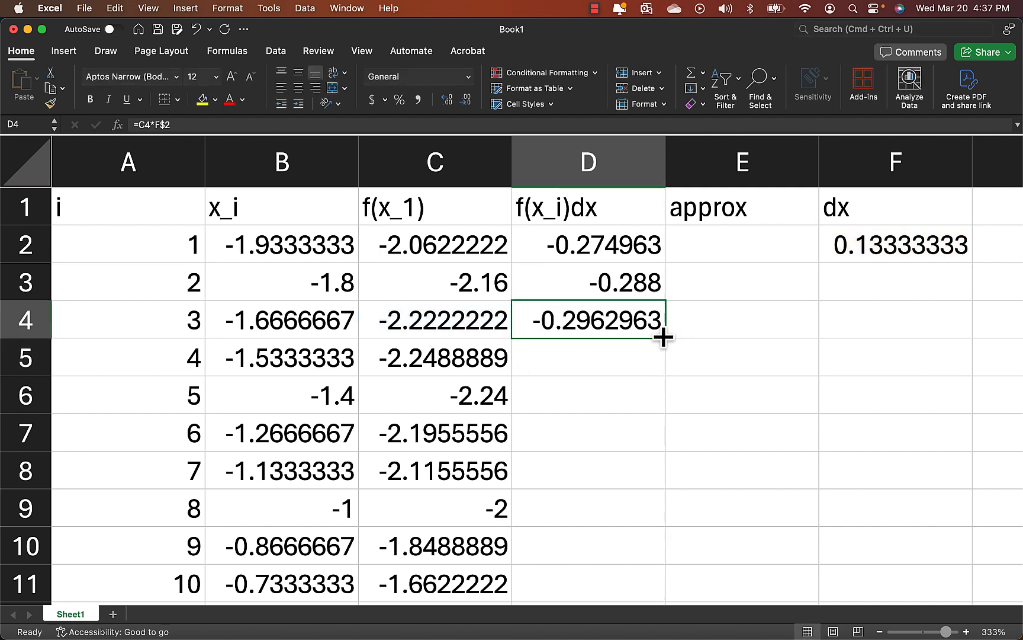
pyautogui.moveTo(664, 340); pyautogui.dragTo(639, 560)
pyautogui.scroll(15, 612, 542)
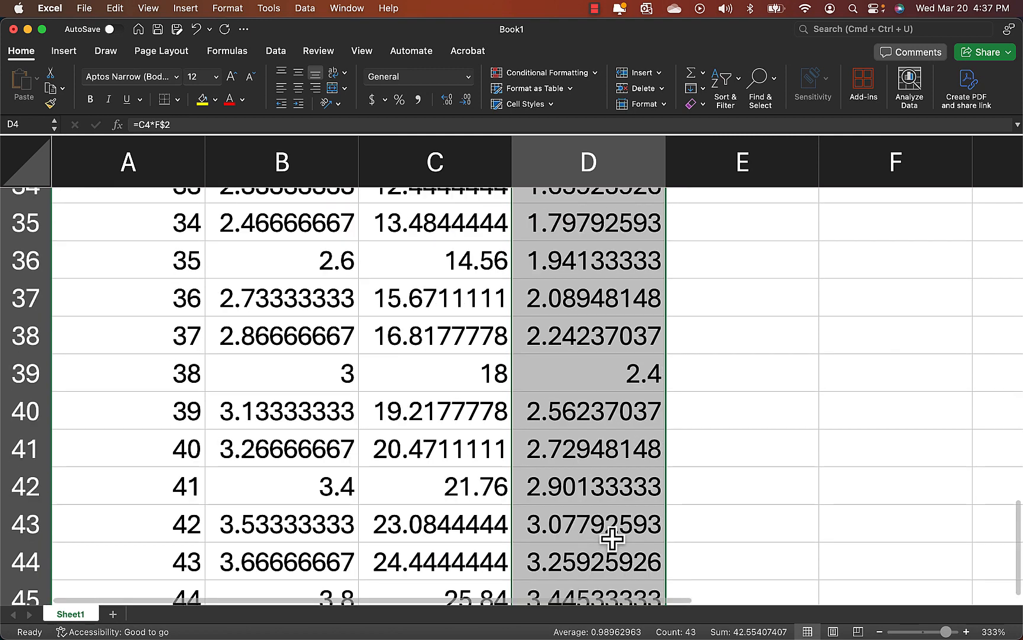
pyautogui.click(682, 475)
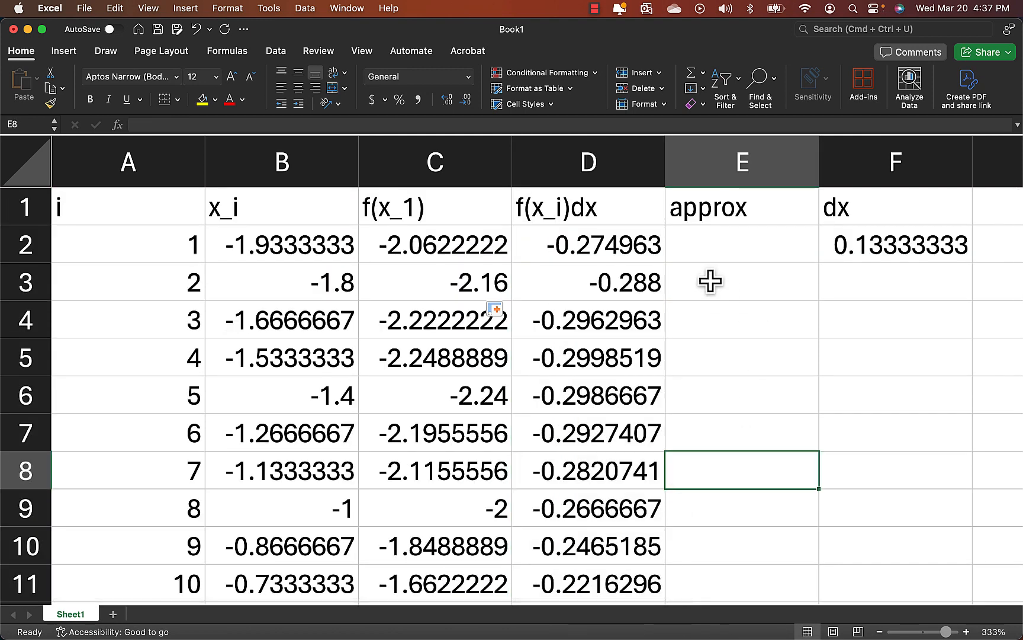
# Enter the formula =SUM(D2:D46) in E2 under the approx header.
pyautogui.click(717, 244)
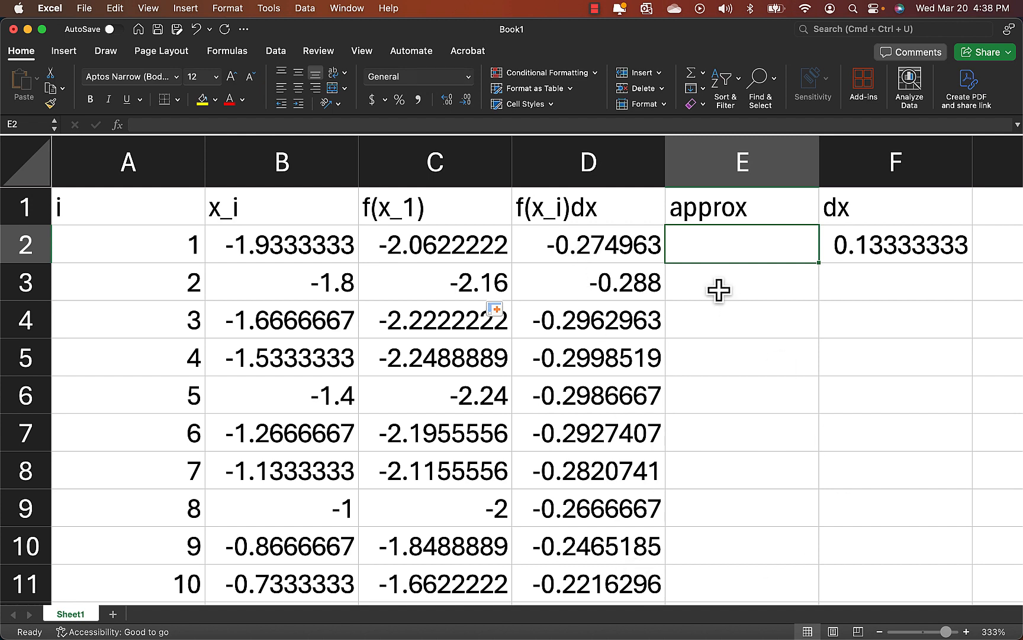
pyautogui.write('=')
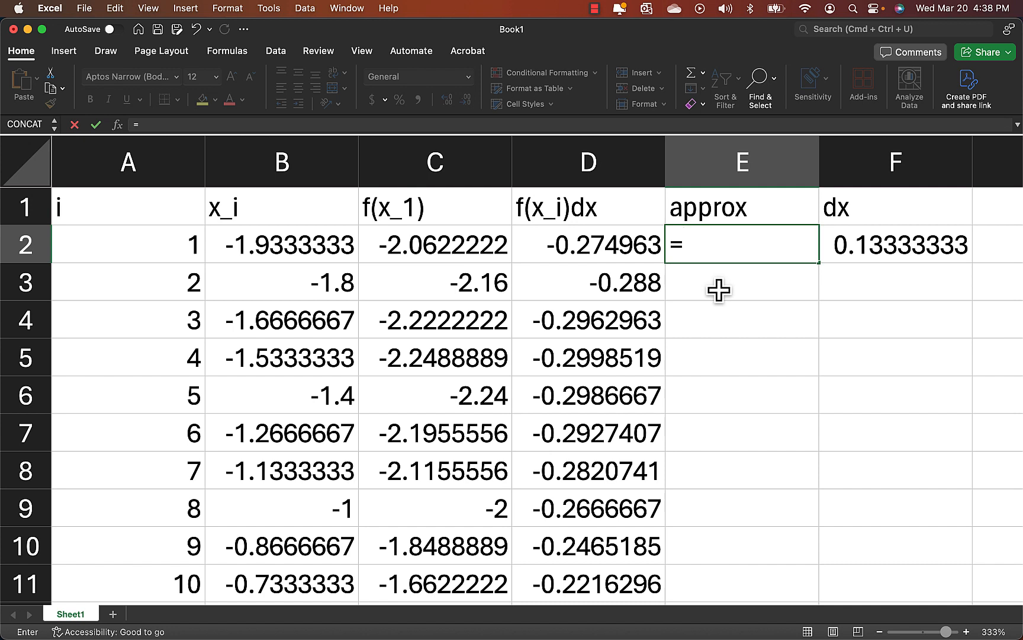
pyautogui.write('sum')
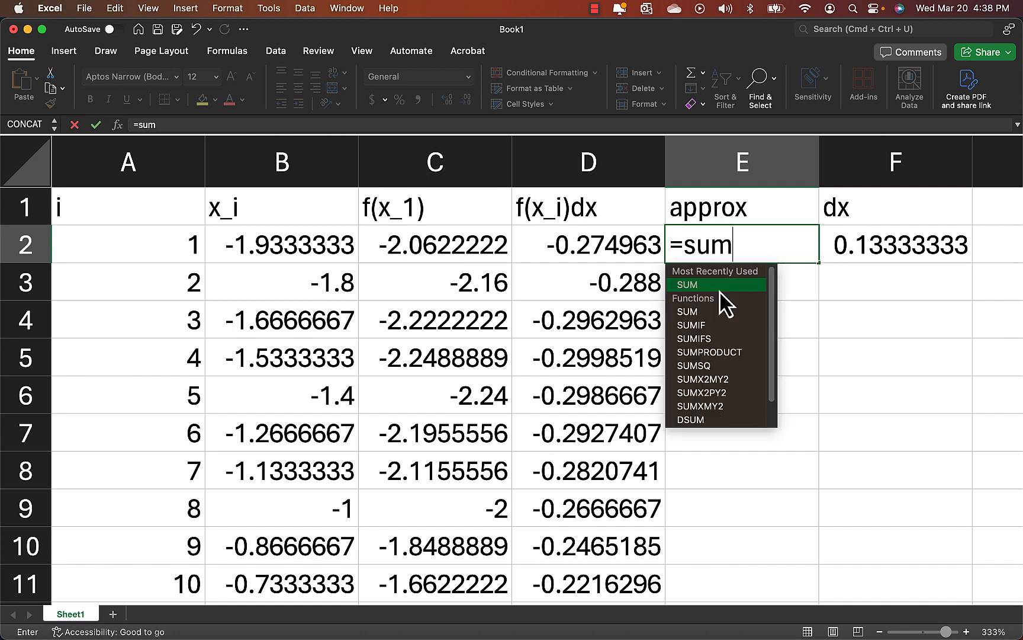
pyautogui.press('Tab')
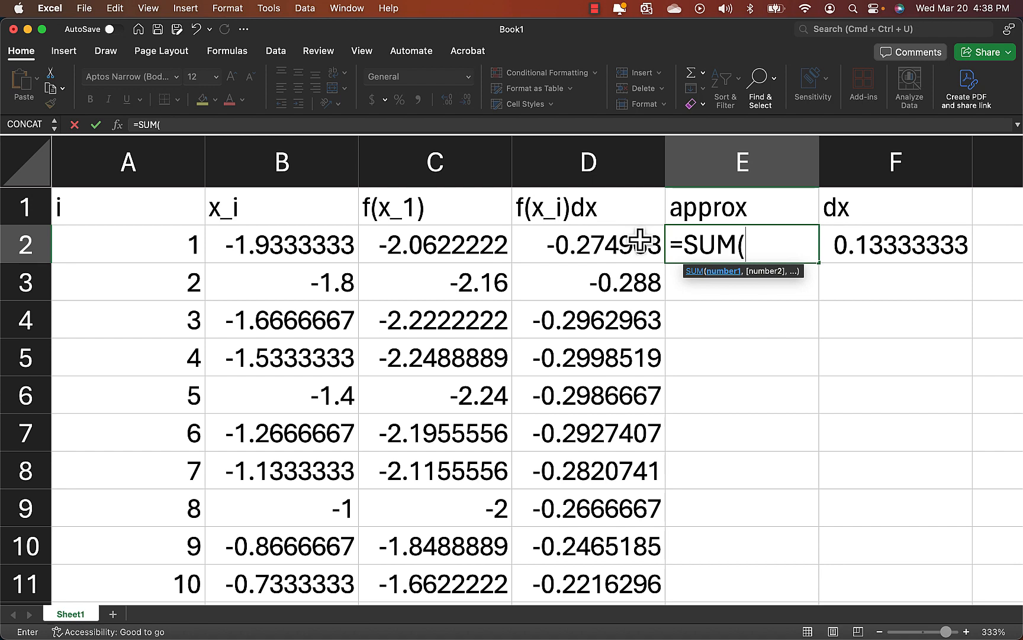
pyautogui.click(616, 244)
pyautogui.moveTo(616, 244); pyautogui.dragTo(617, 503)
pyautogui.scroll(10, 763, 429)
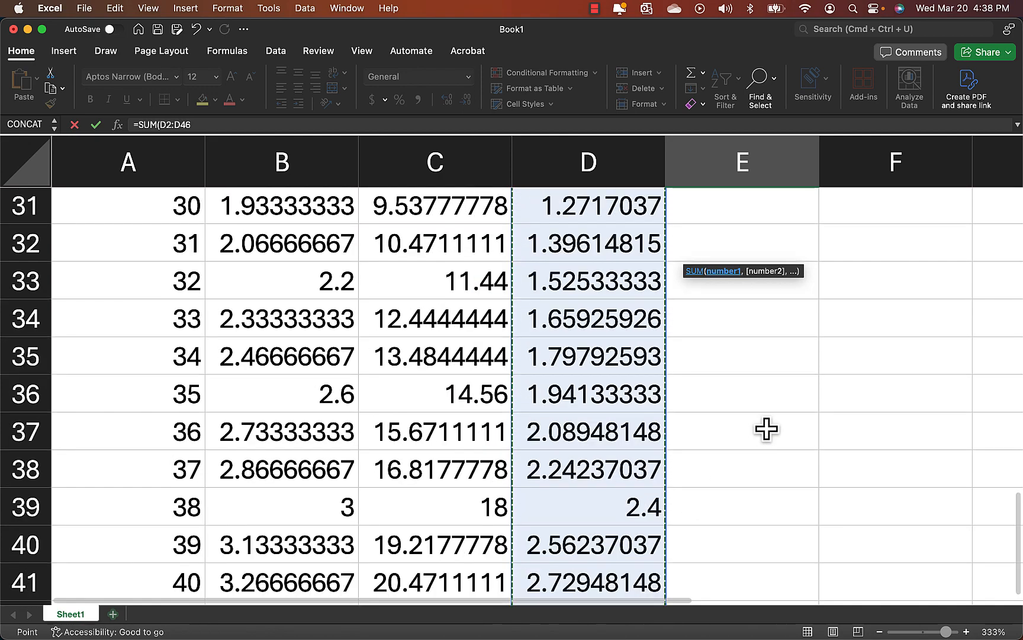
pyautogui.click(832, 244)
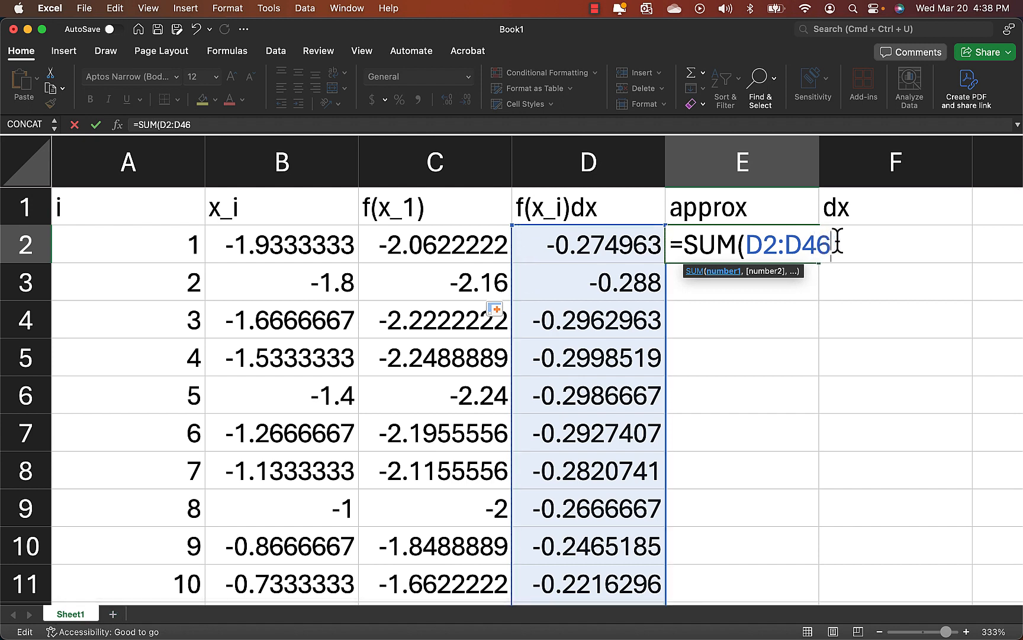
pyautogui.write(')')
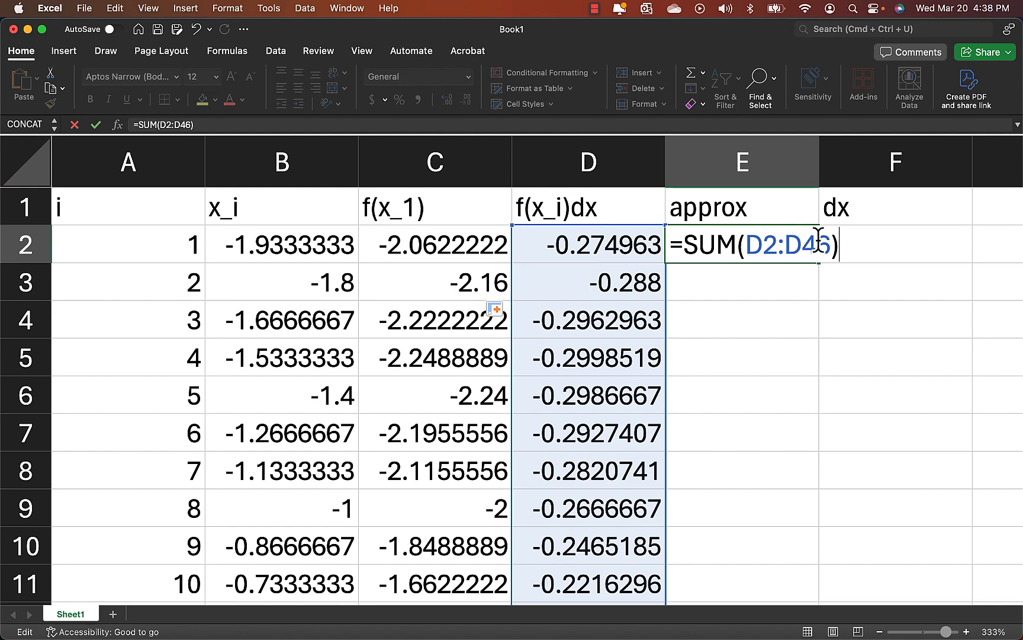
pyautogui.scroll(-15, 646, 354)
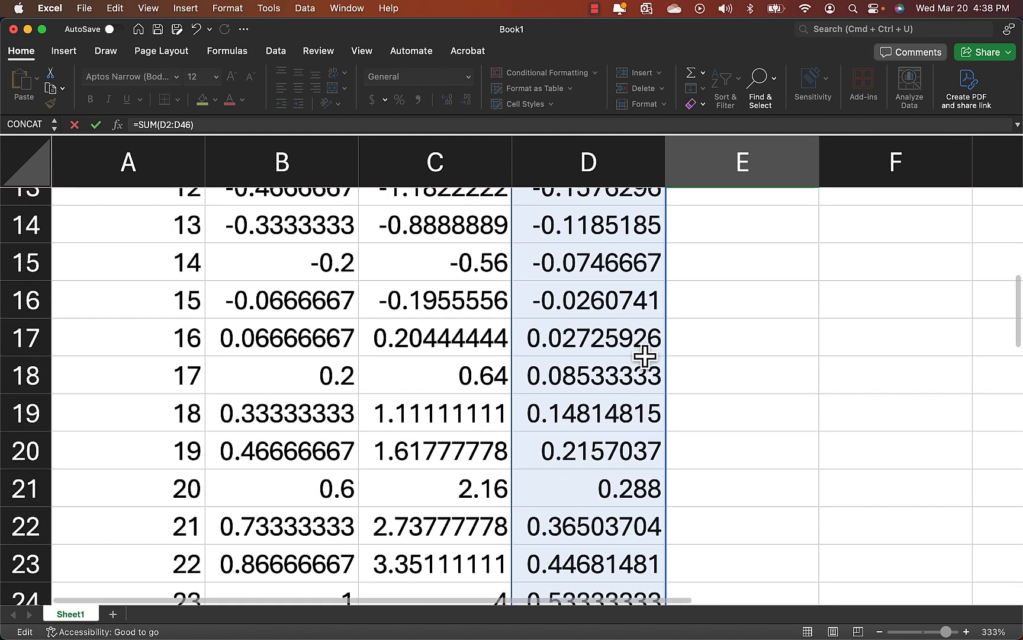
pyautogui.scroll(3, 643, 356)
pyautogui.scroll(12, 643, 356)
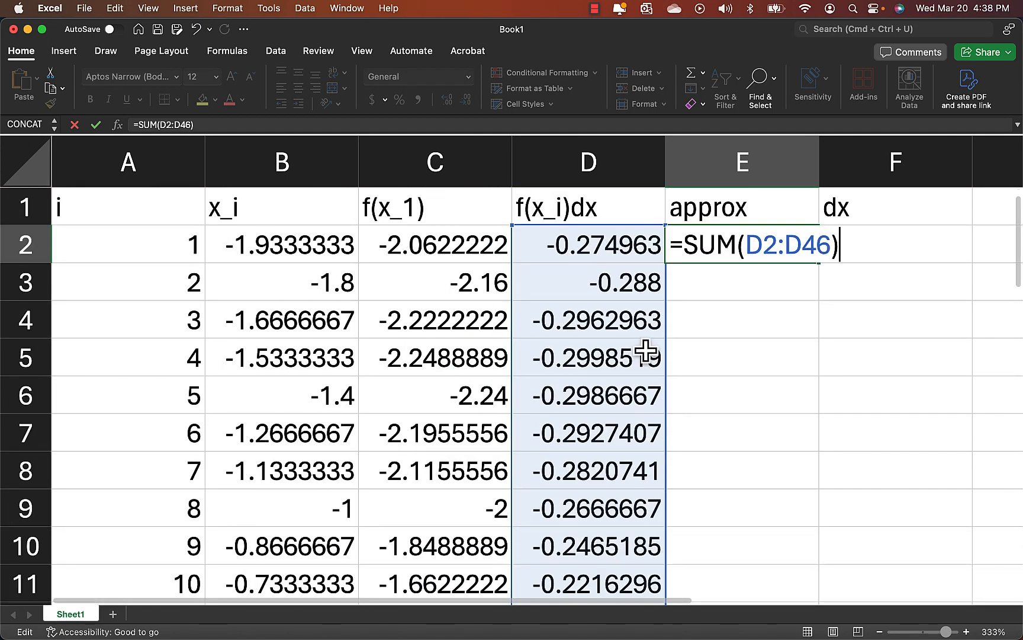
pyautogui.press('Return')
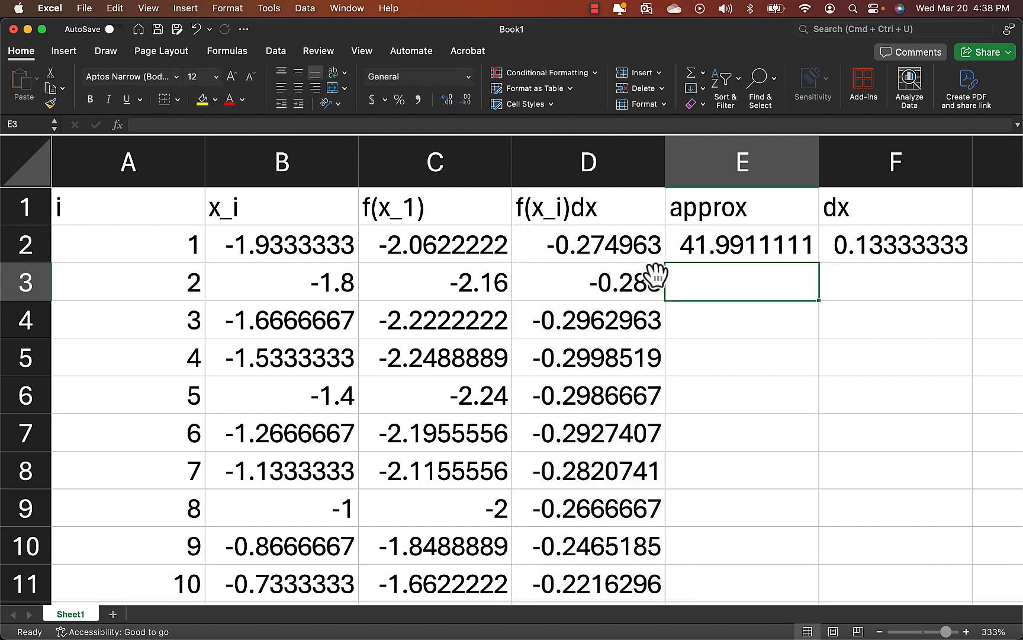